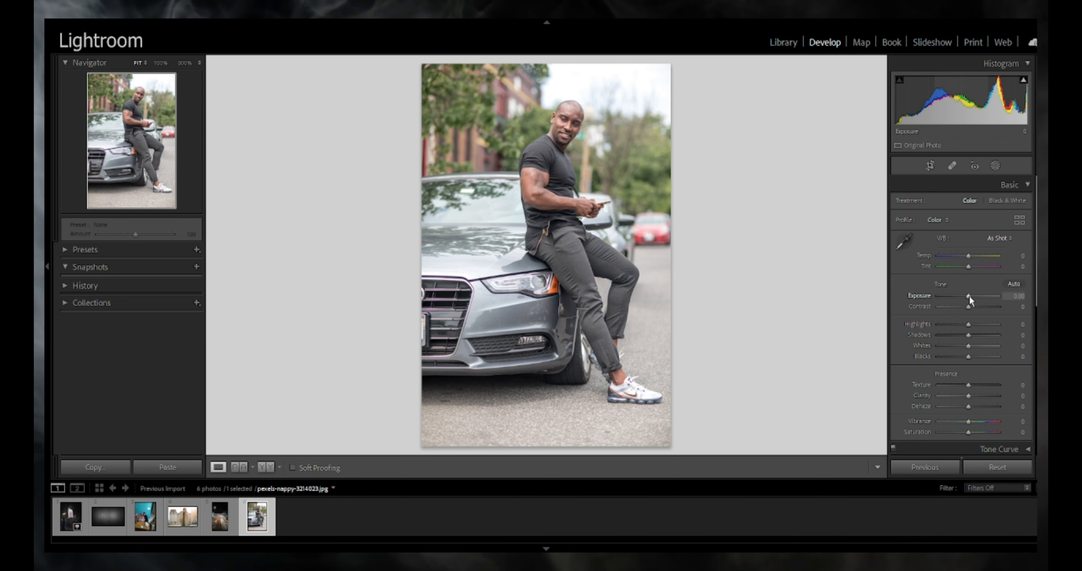
- Set the photo's Exposure to -0.40 and Contrast to +55
scroll(968, 295, down, 2)
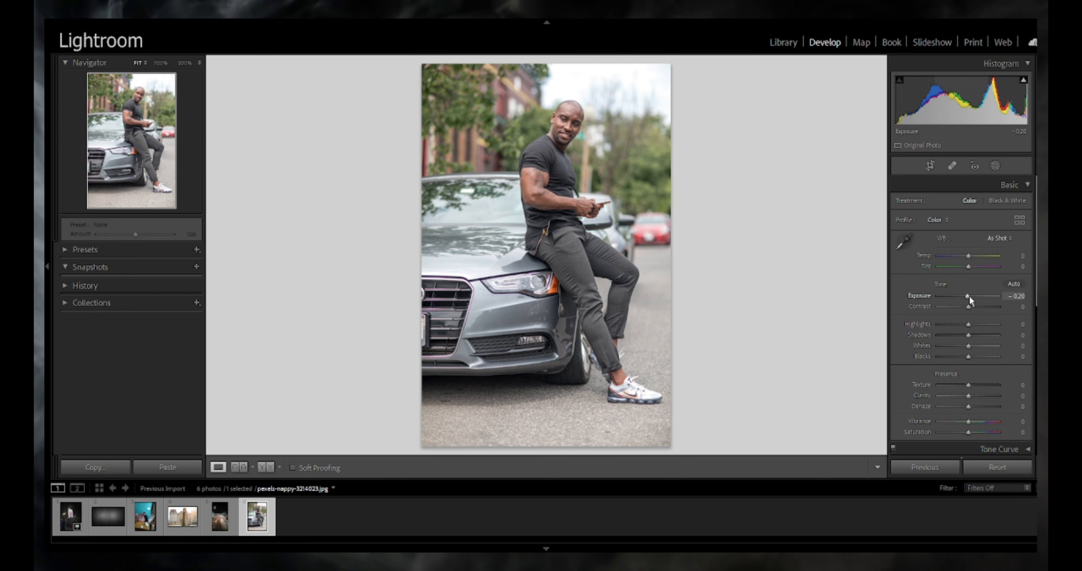
scroll(968, 295, down, 2)
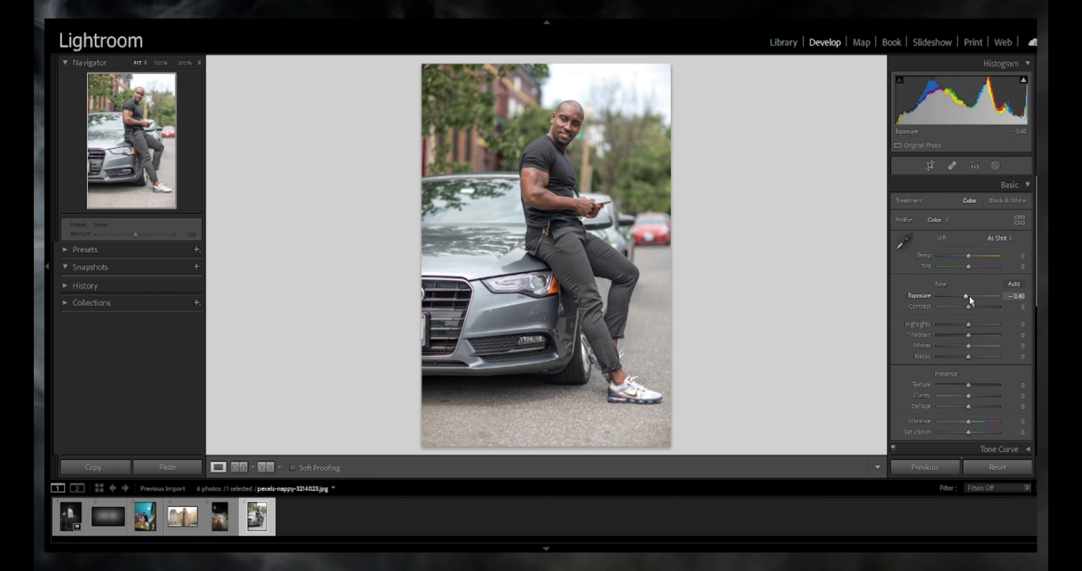
scroll(968, 306, up, 2)
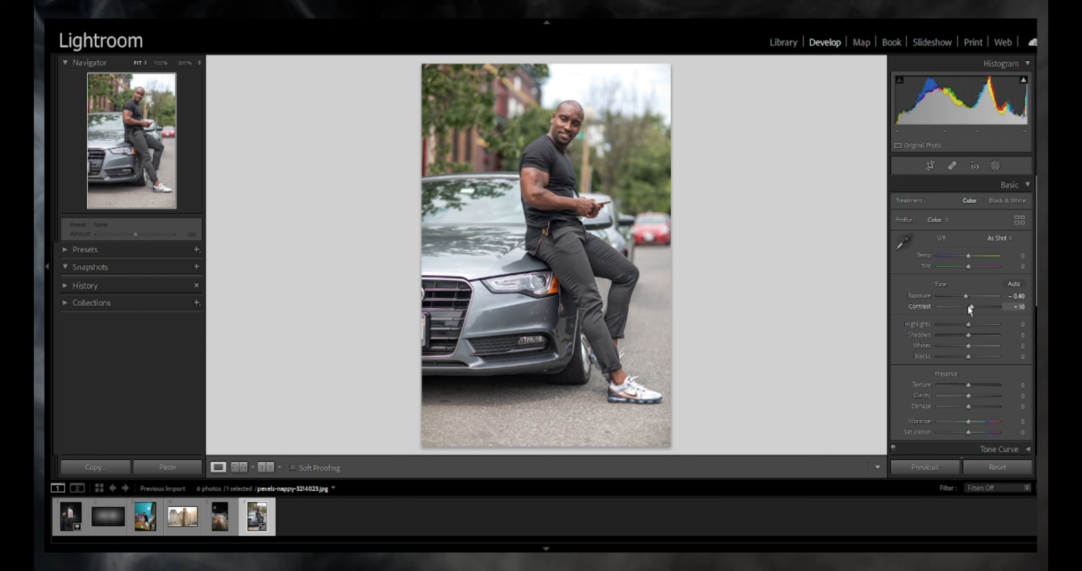
scroll(967, 306, up, 7)
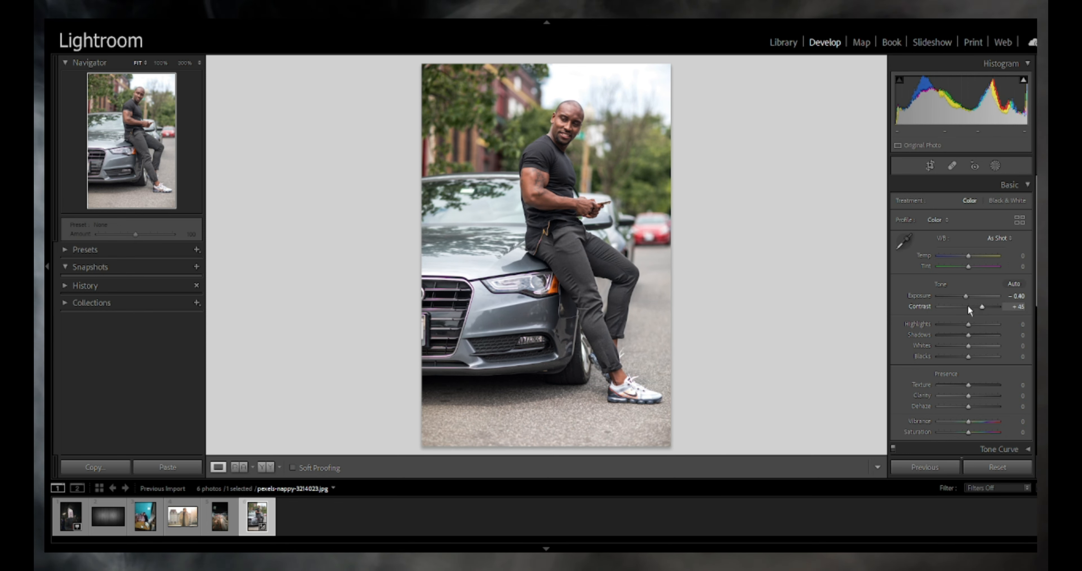
scroll(967, 306, up, 2)
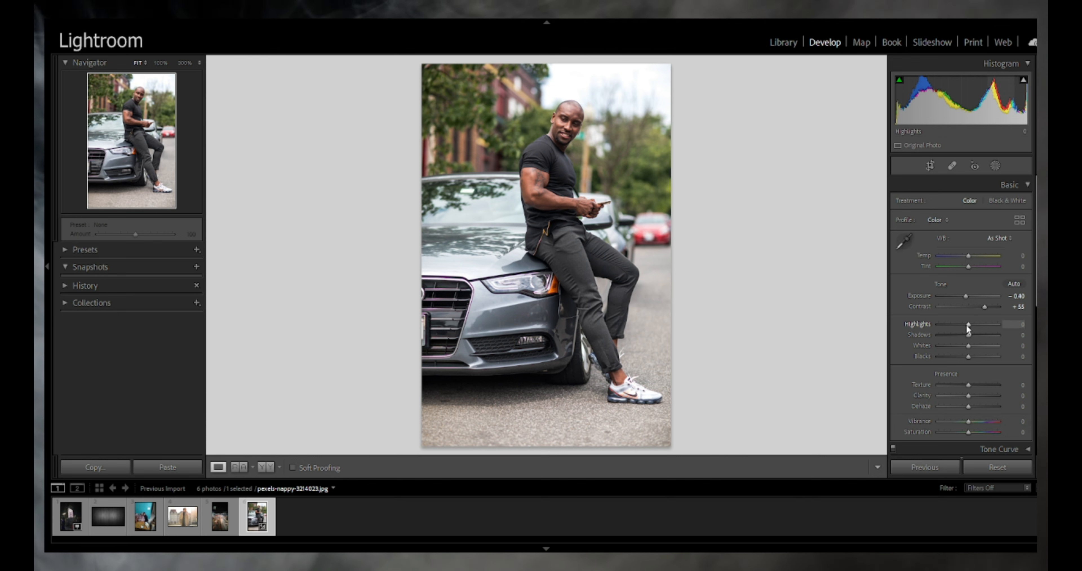
- Set the photo's Highlights to -50 and Shadows to +40
scroll(965, 324, down, 6)
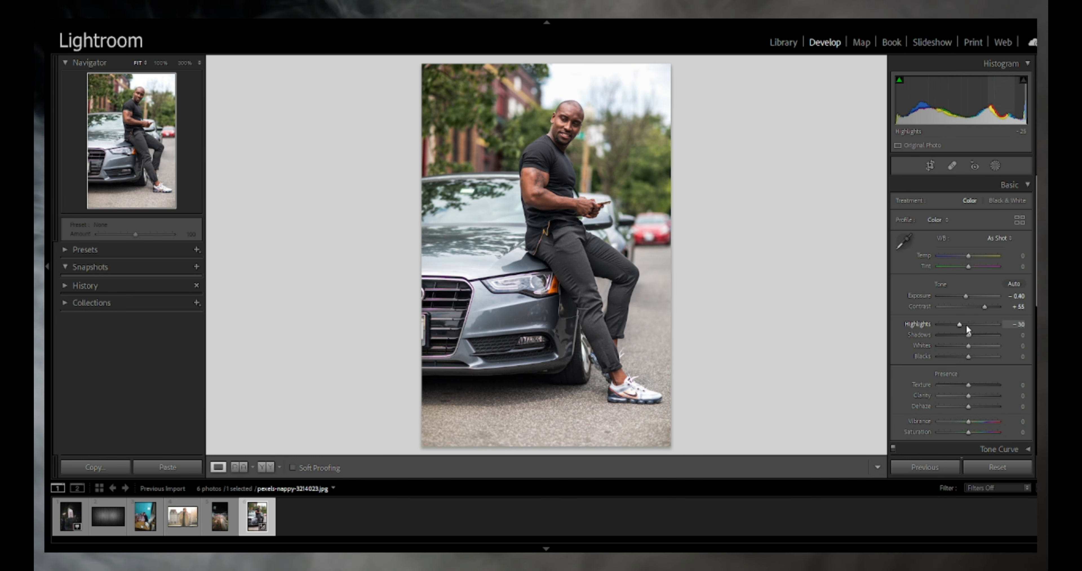
scroll(966, 324, down, 3)
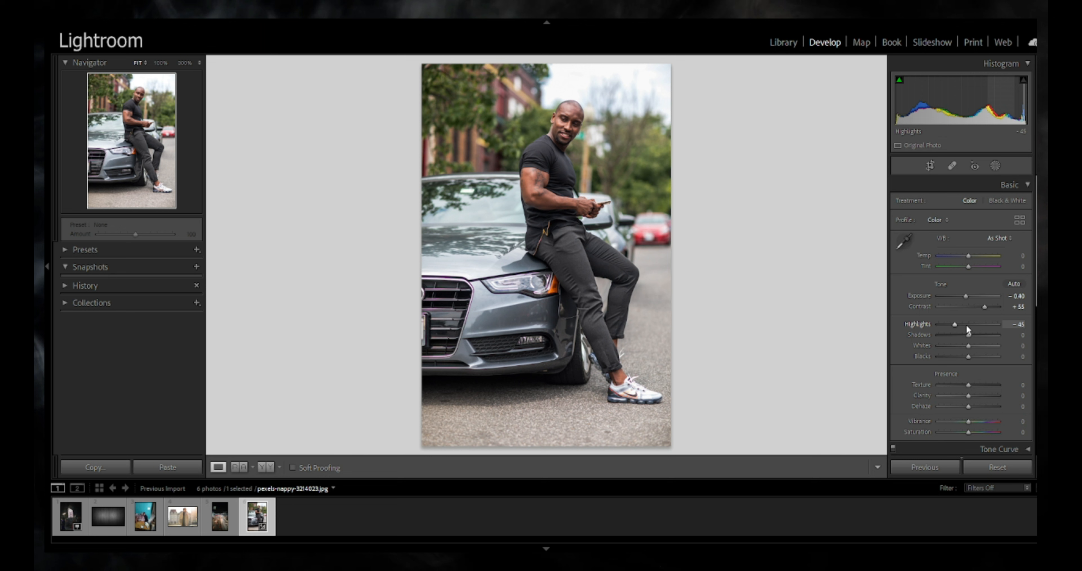
scroll(968, 330, down, 1)
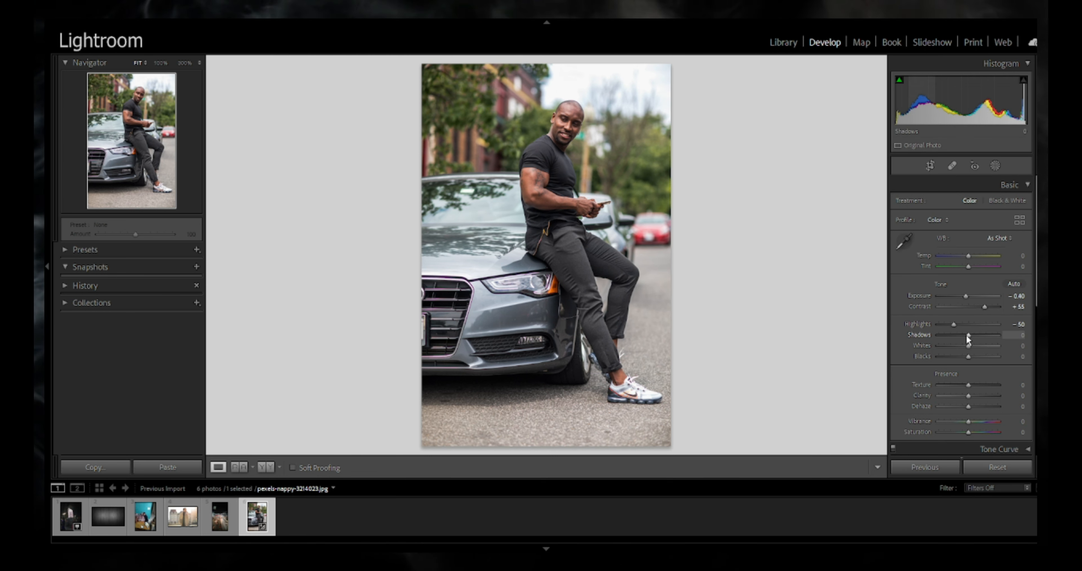
scroll(968, 339, up, 2)
scroll(966, 335, up, 3)
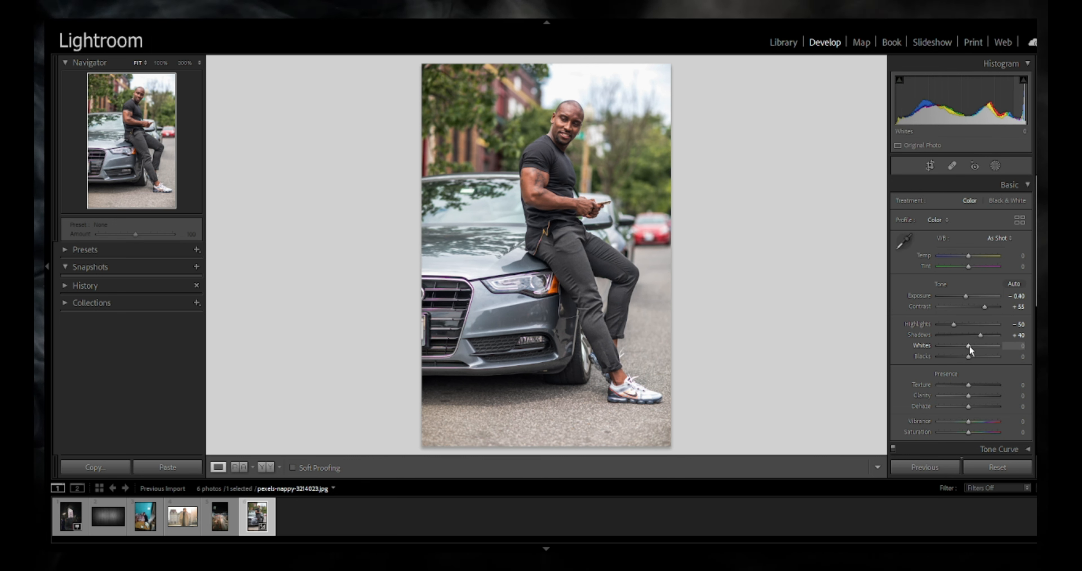
- Set the photo's Whites to -45 and Blacks to +35
scroll(970, 350, down, 2)
scroll(969, 346, down, 2)
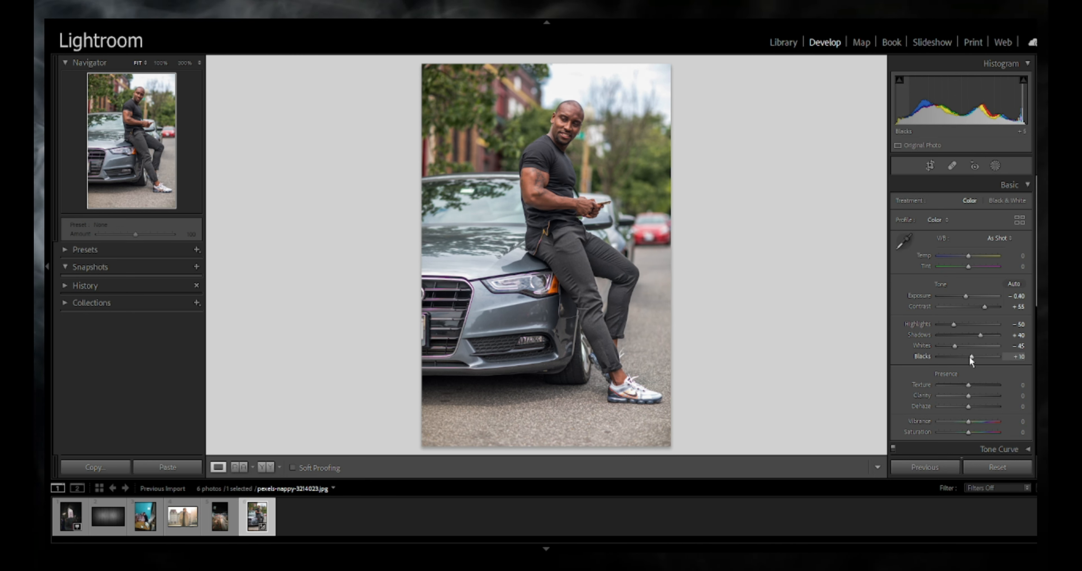
scroll(970, 357, up, 5)
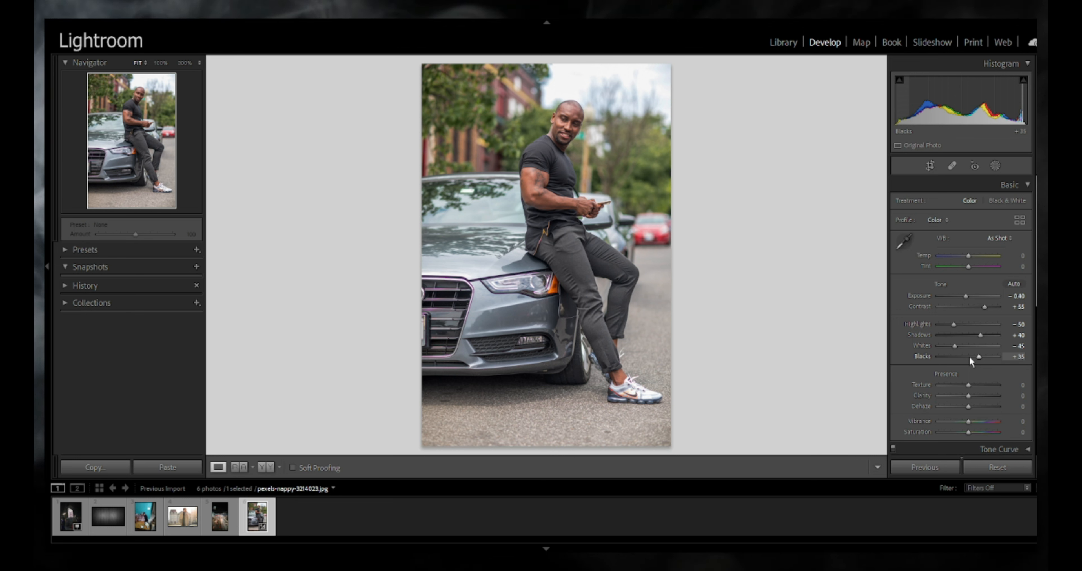
- Set the photo's Texture to +50 and Clarity to +25
scroll(967, 356, down, 3)
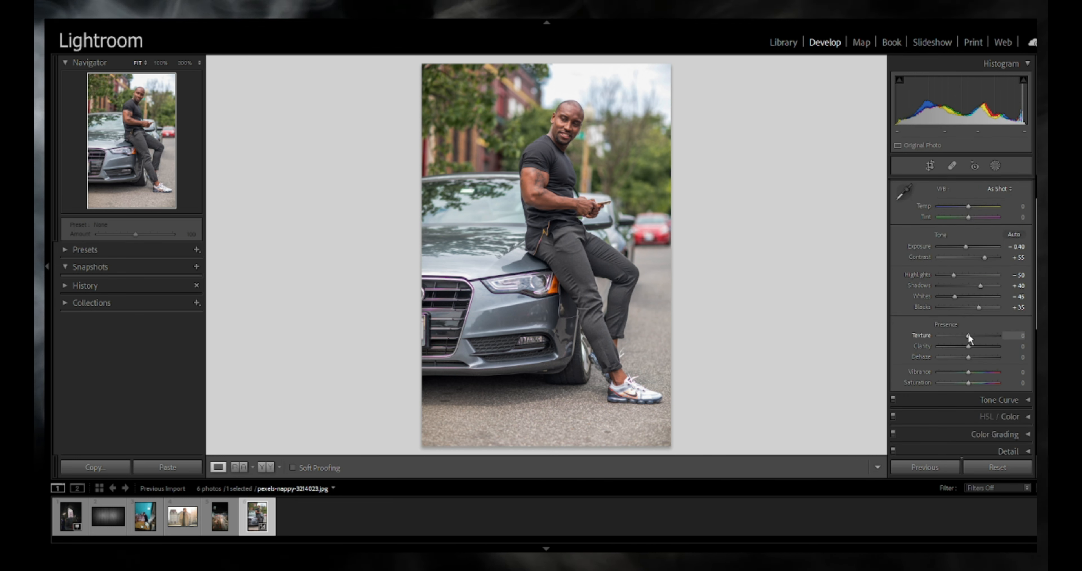
scroll(967, 333, up, 6)
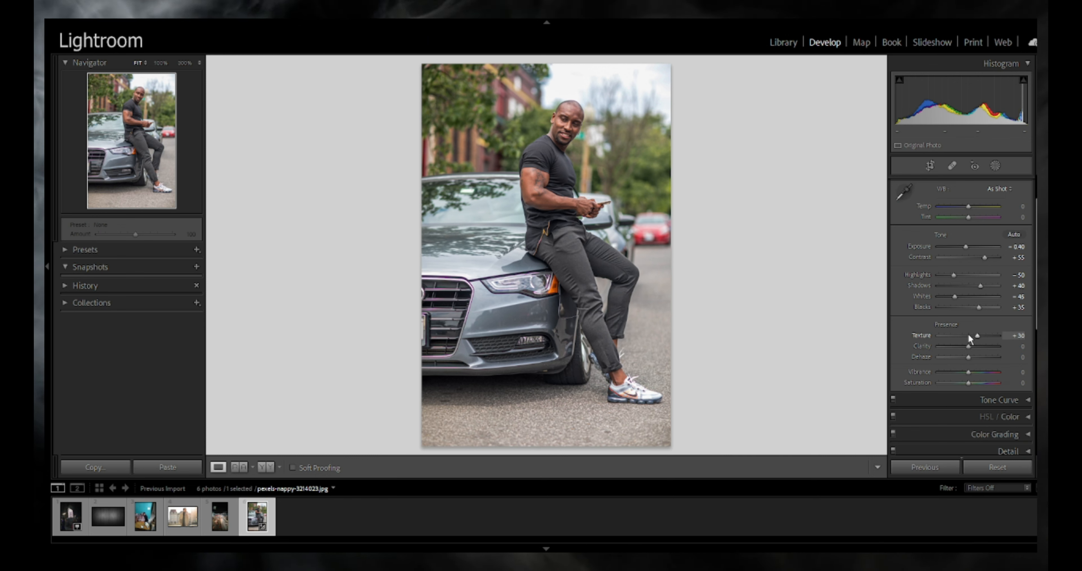
scroll(968, 332, up, 3)
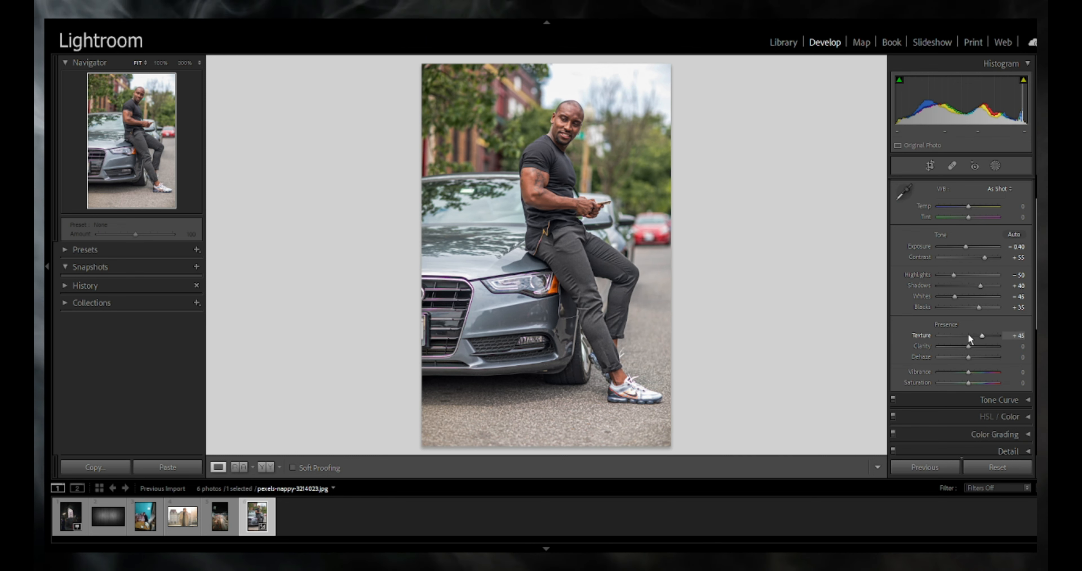
scroll(968, 333, up, 1)
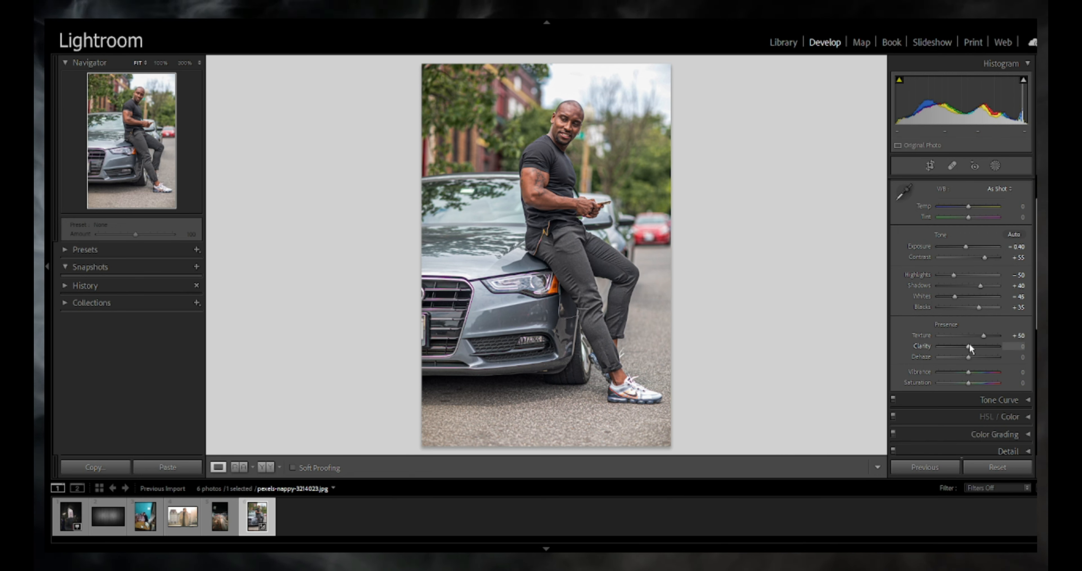
scroll(969, 345, up, 4)
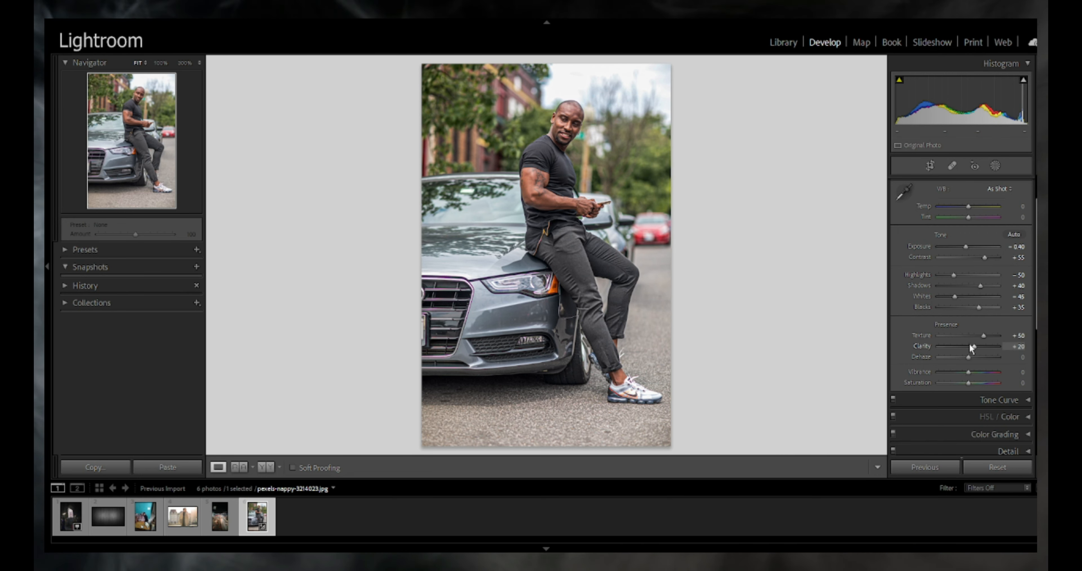
scroll(970, 346, up, 1)
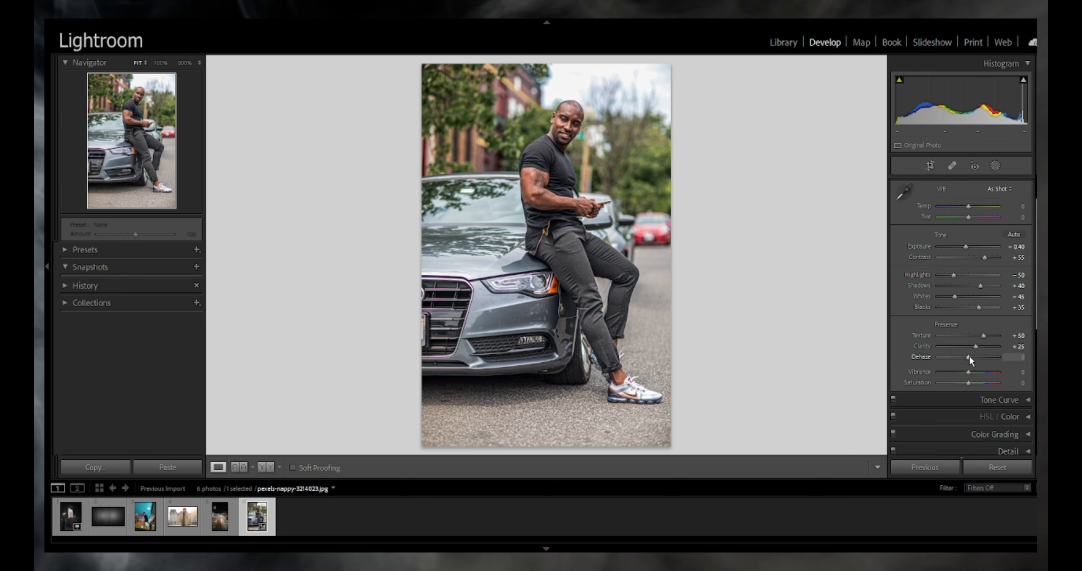
- Set the photo's Dehaze to -5 and Vibrance to +50
scroll(969, 356, down, 2)
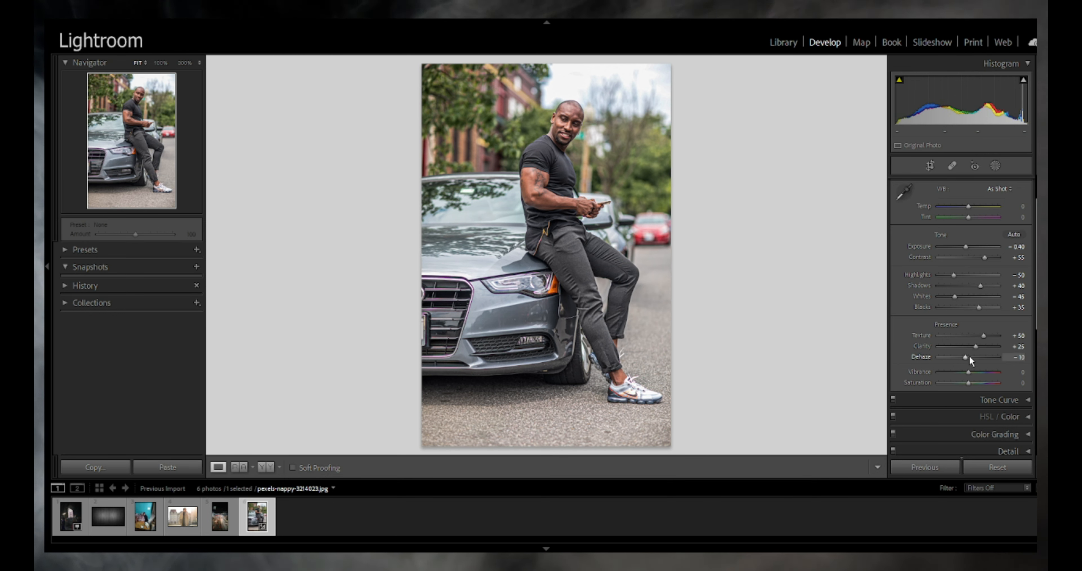
scroll(969, 357, up, 1)
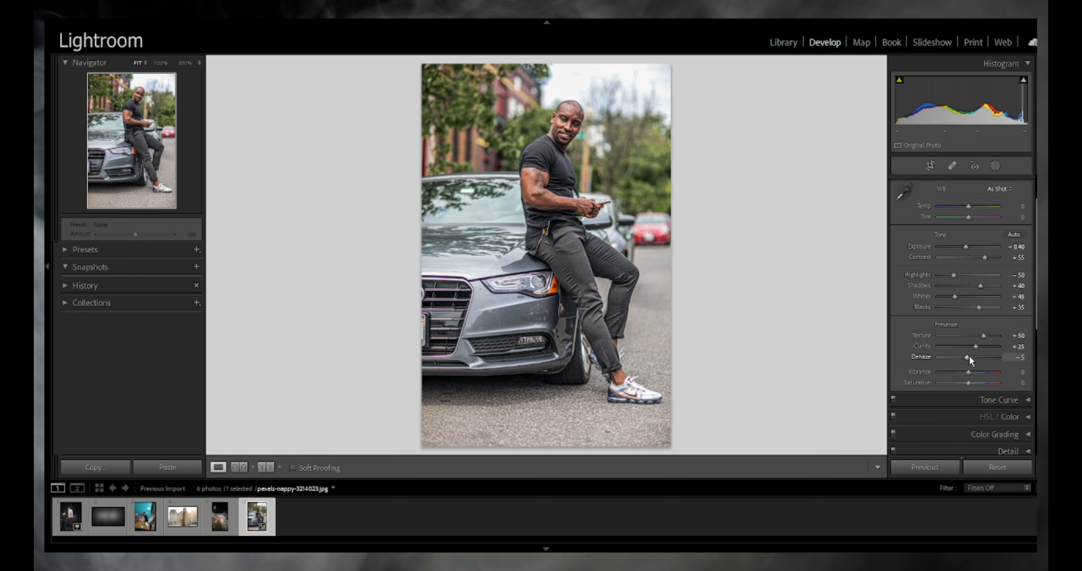
scroll(965, 366, down, 2)
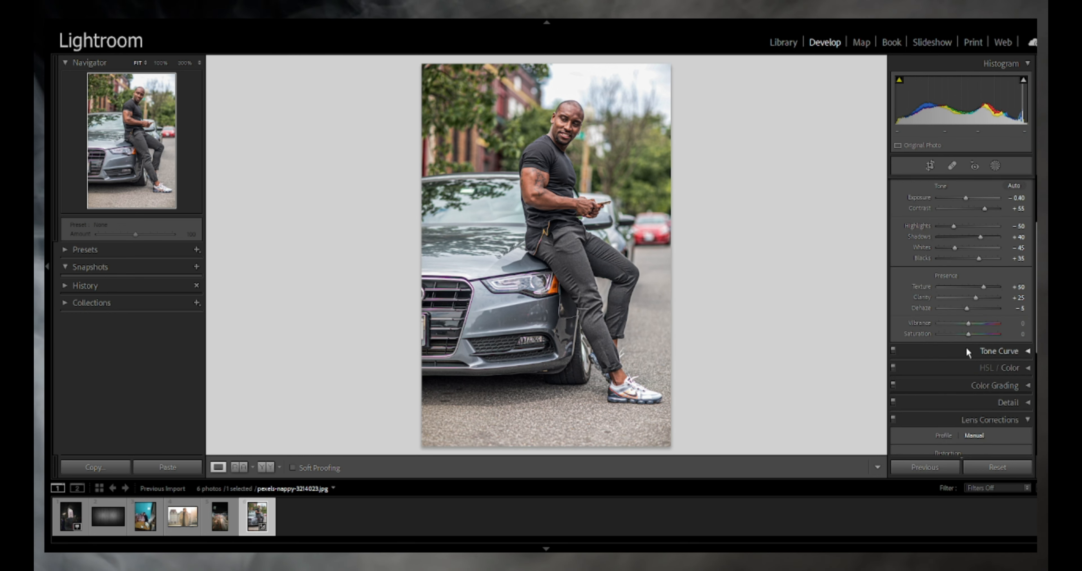
scroll(968, 322, up, 2)
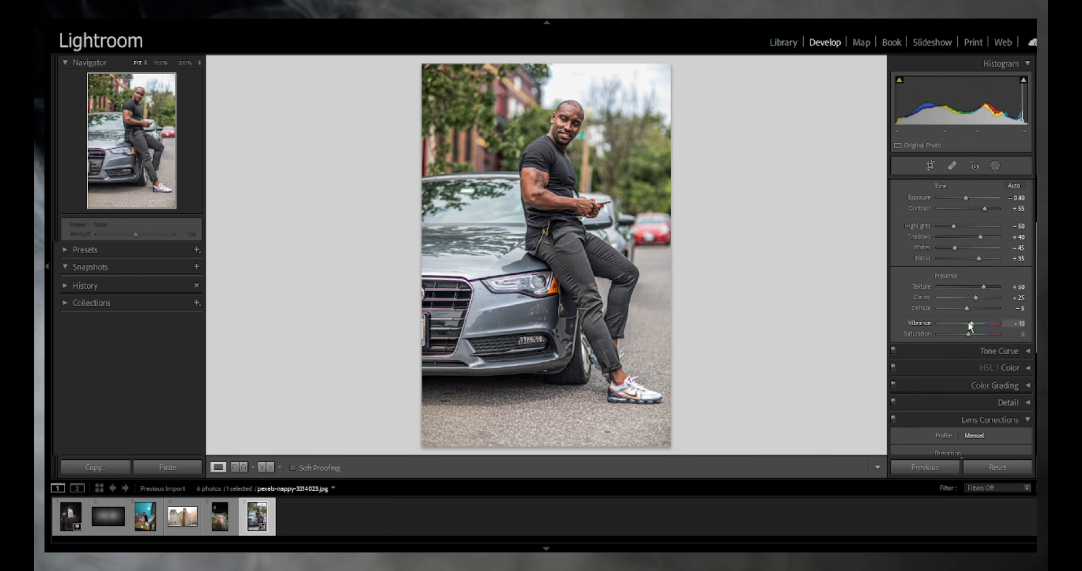
scroll(968, 322, up, 4)
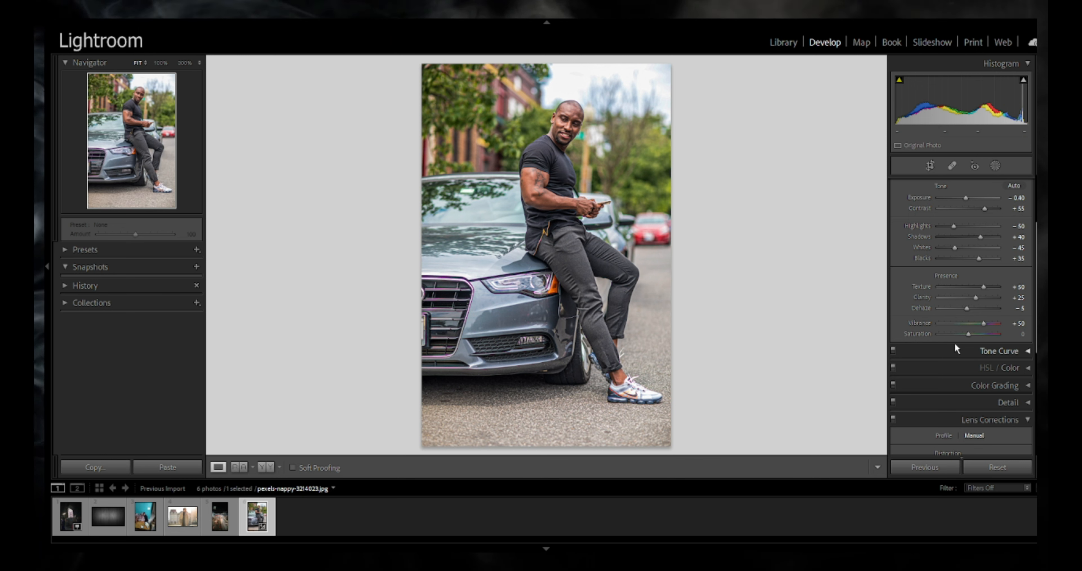
- Shape the tone curve by lifting the black point to about 4/35 and adding points at about 65/69, 168/165 and 130/126
click(973, 356)
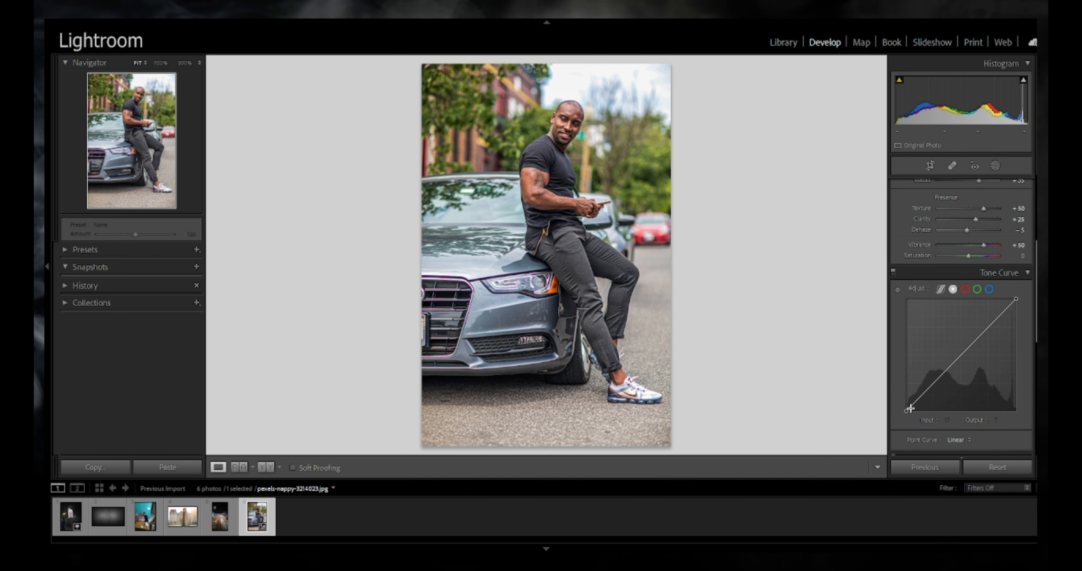
drag(904, 407, 906, 395)
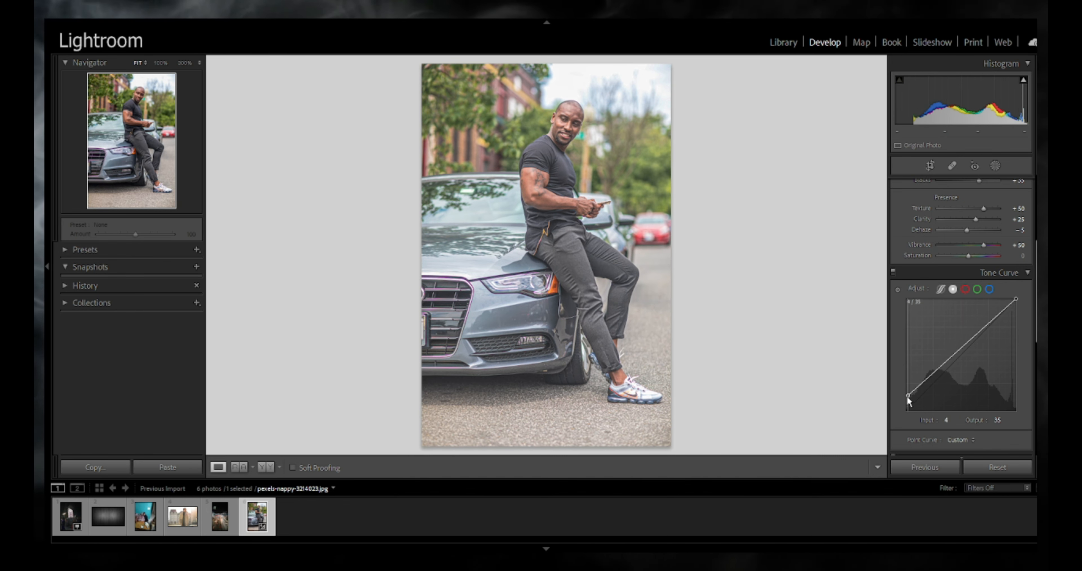
drag(933, 375, 933, 379)
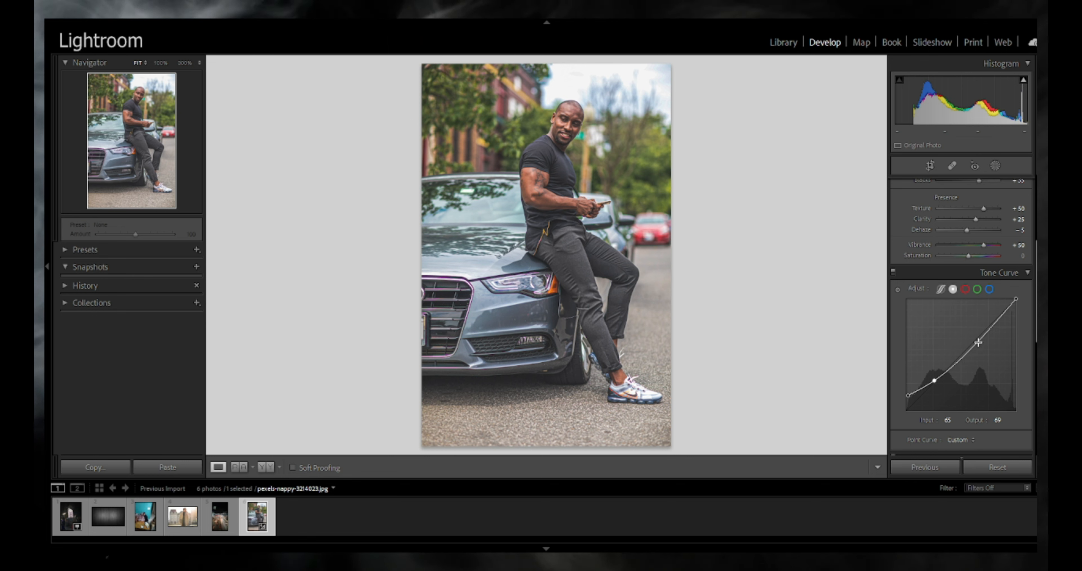
drag(979, 340, 978, 336)
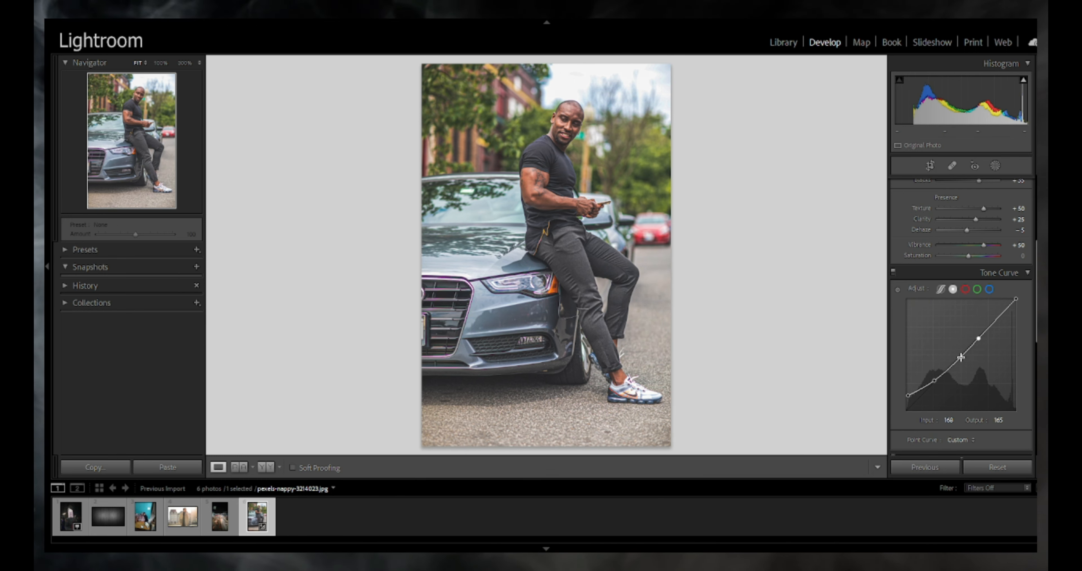
drag(960, 358, 962, 354)
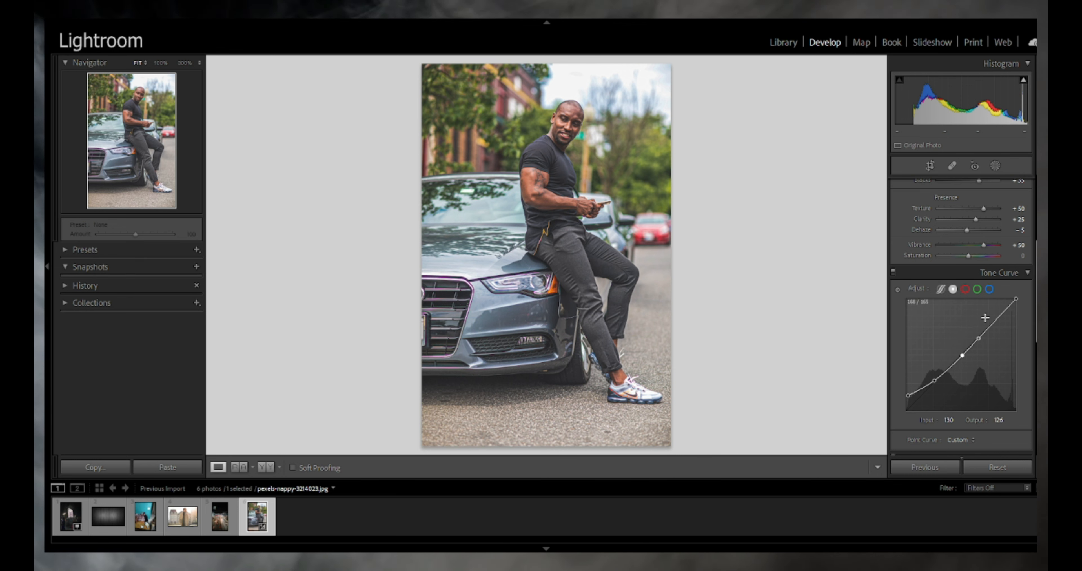
click(1008, 272)
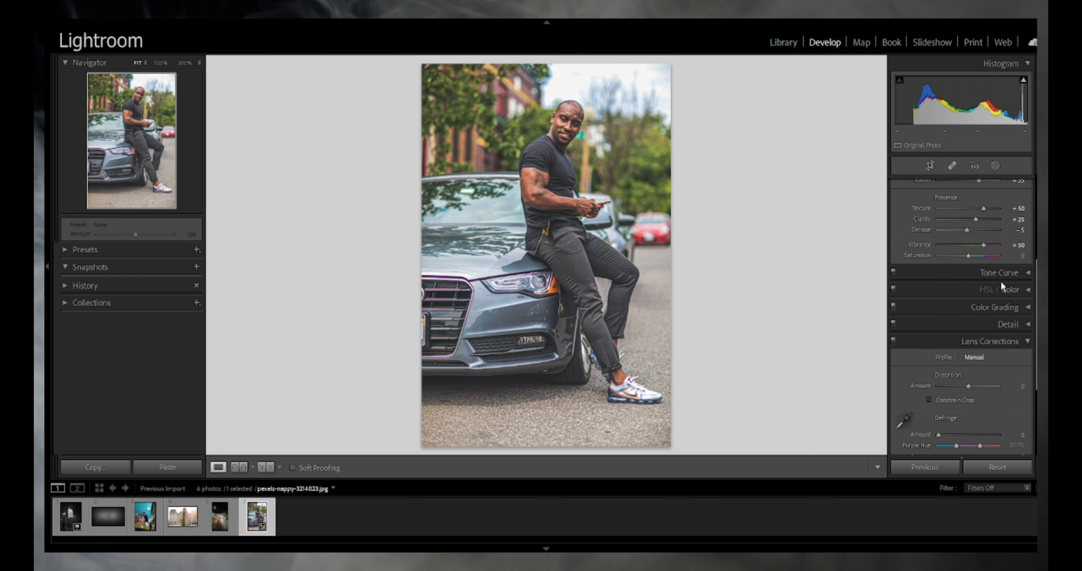
- Set the Orange hue to +15 in the HSL color adjustments
click(992, 285)
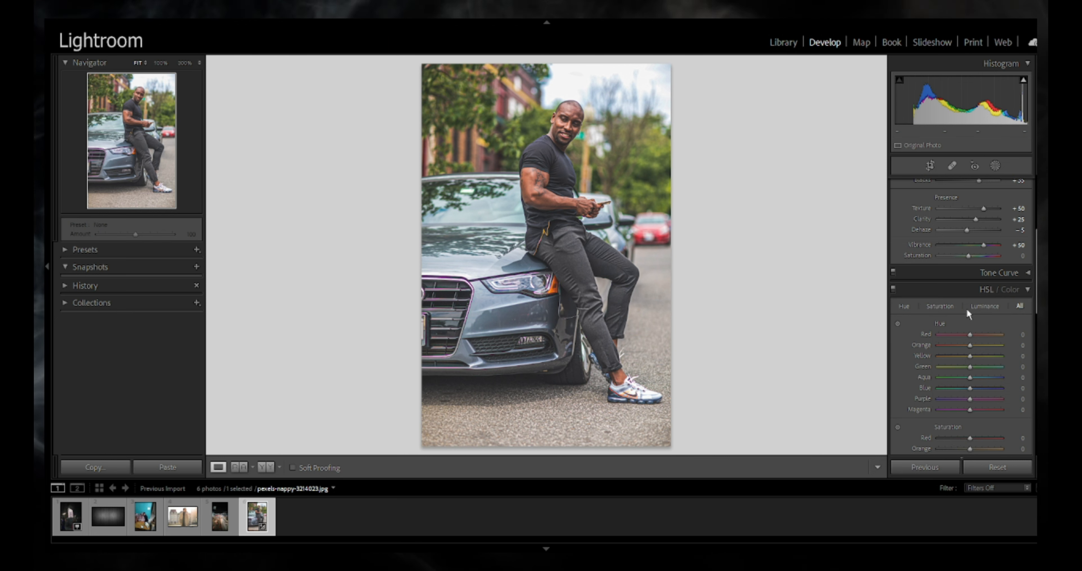
click(907, 306)
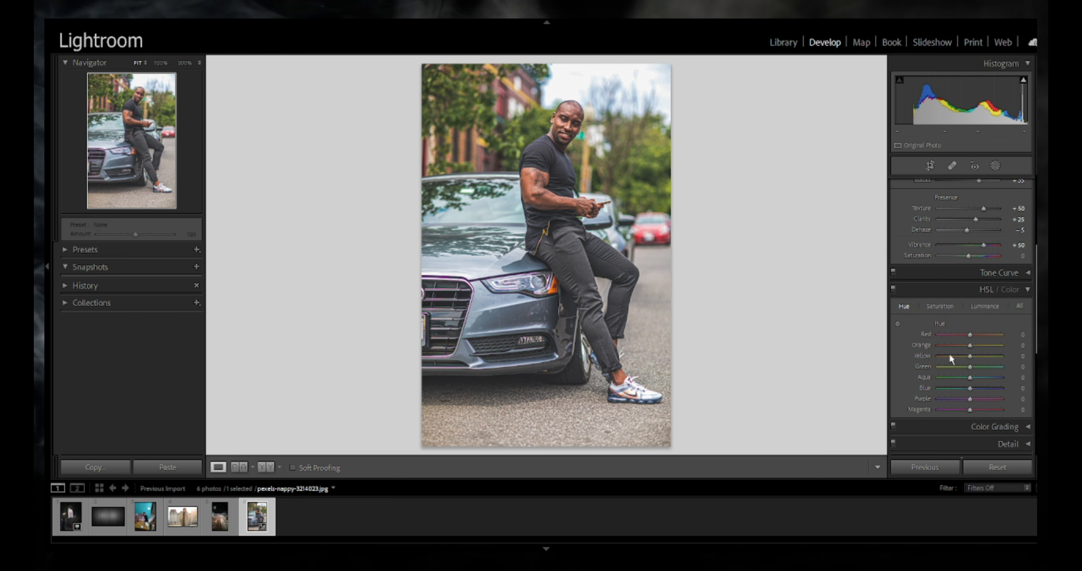
scroll(971, 337, down, 2)
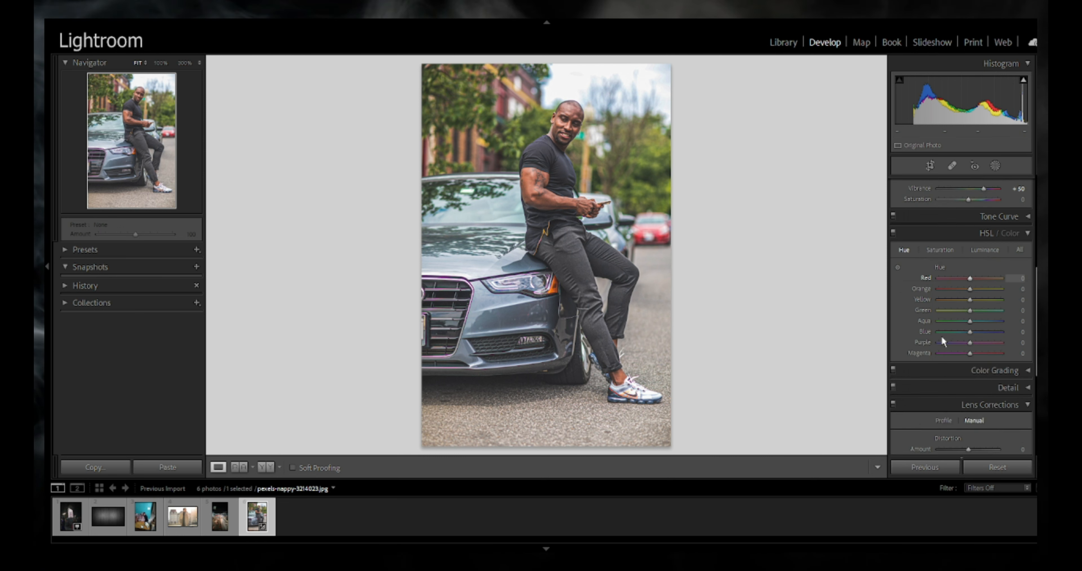
click(971, 290)
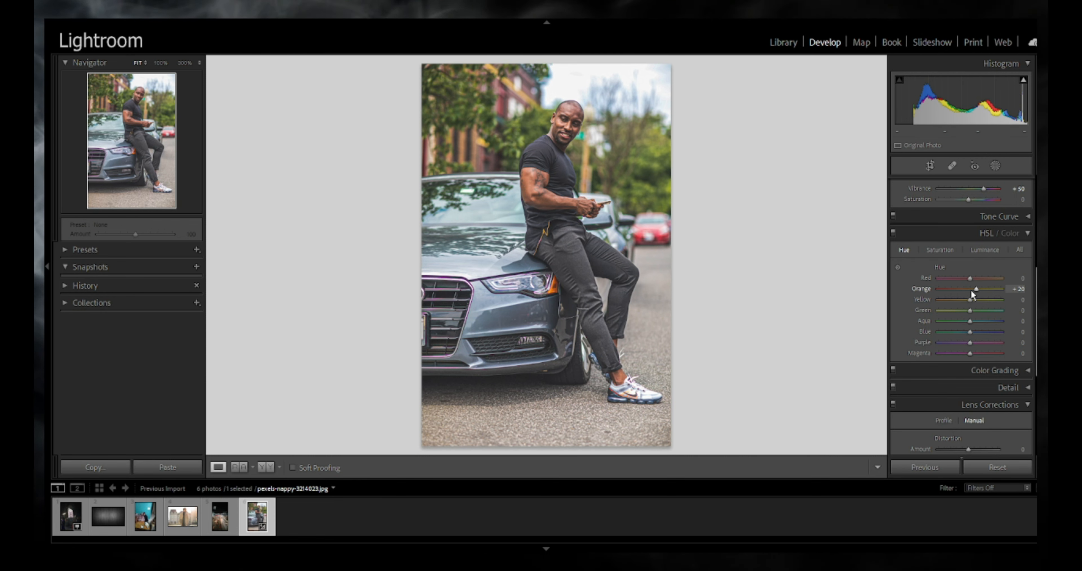
key(Up)
key(Up)
key(Up)
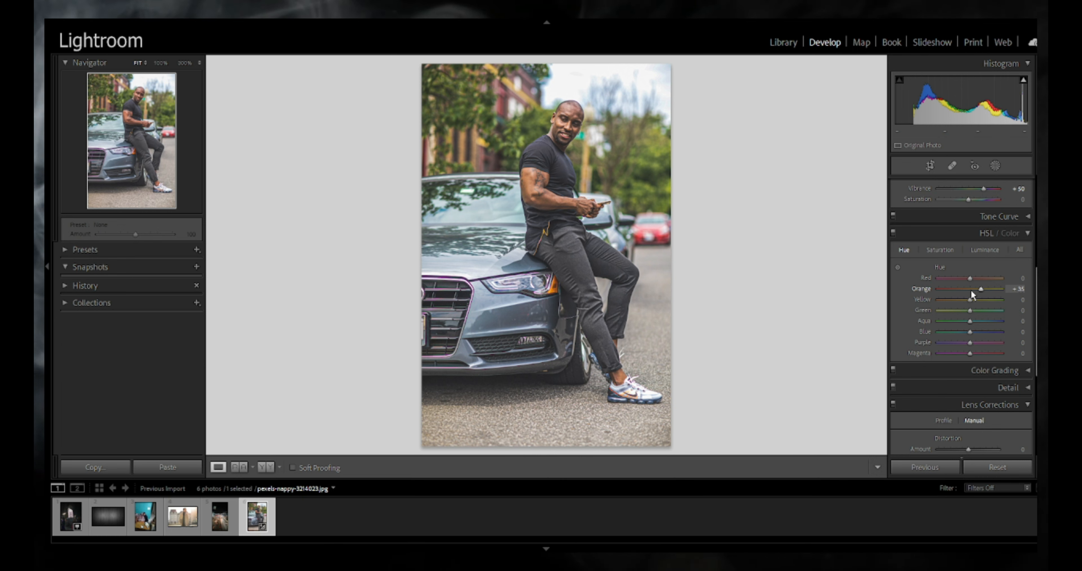
key(Up)
key(Down)
key(Down)
key(Down)
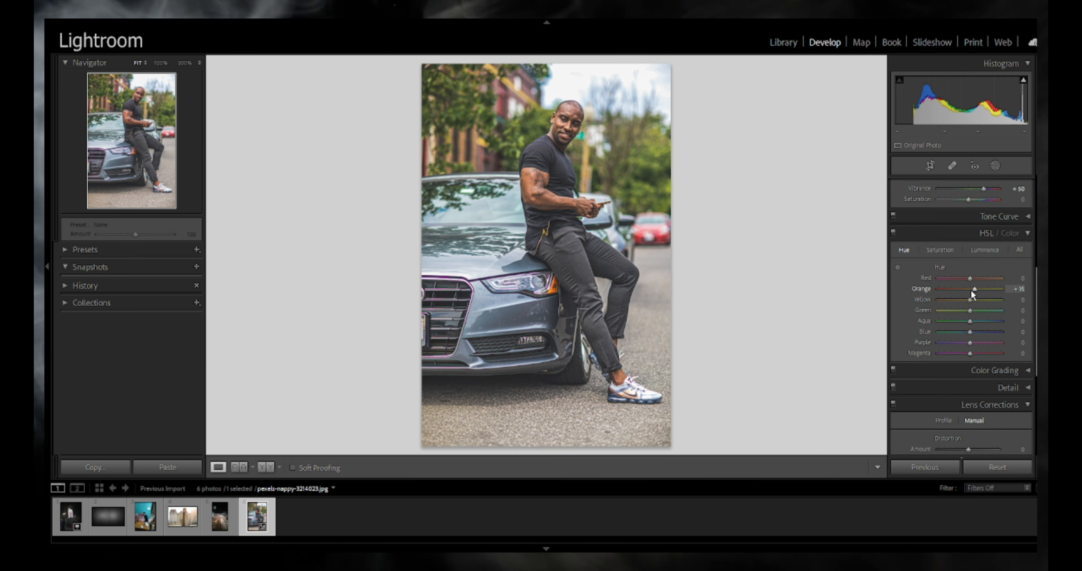
- Set the Yellow hue to -15 in the HSL color adjustments
key(Down)
key(Down)
key(Down)
key(Down)
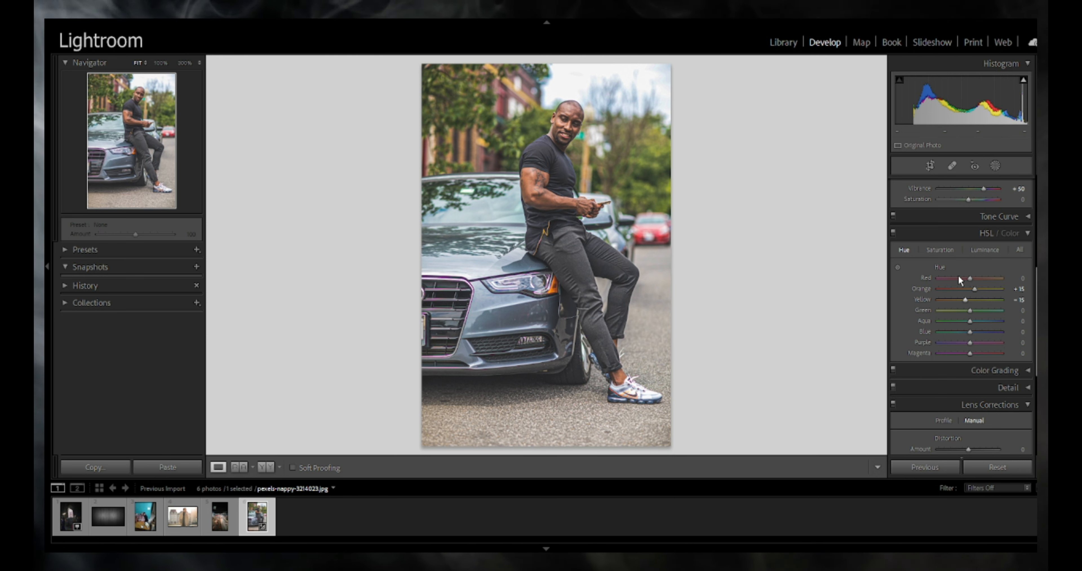
- Set the Red saturation to +20 in the HSL color adjustments
click(936, 250)
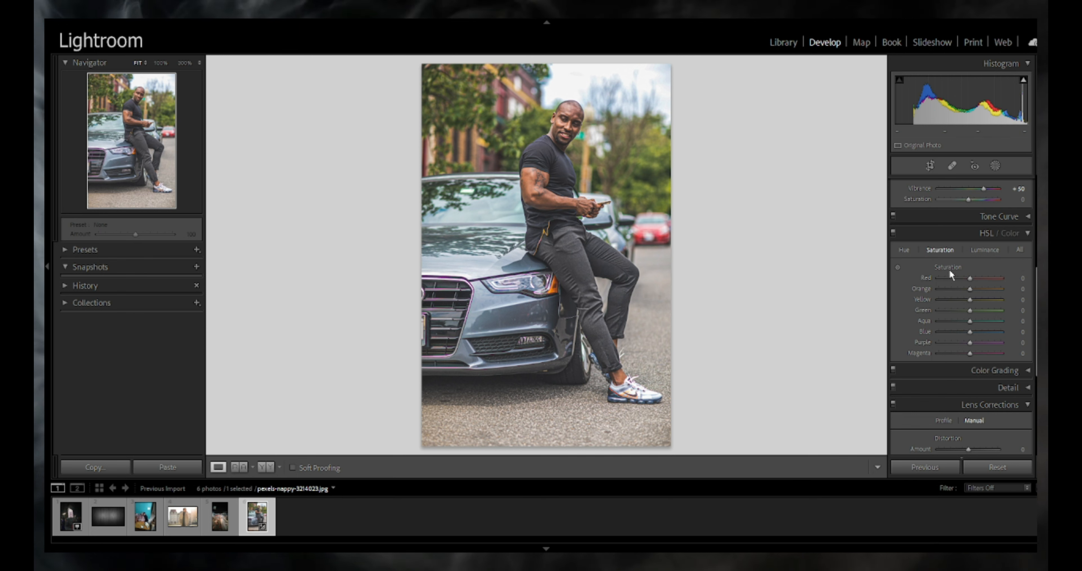
key(Up)
key(Up)
key(Up)
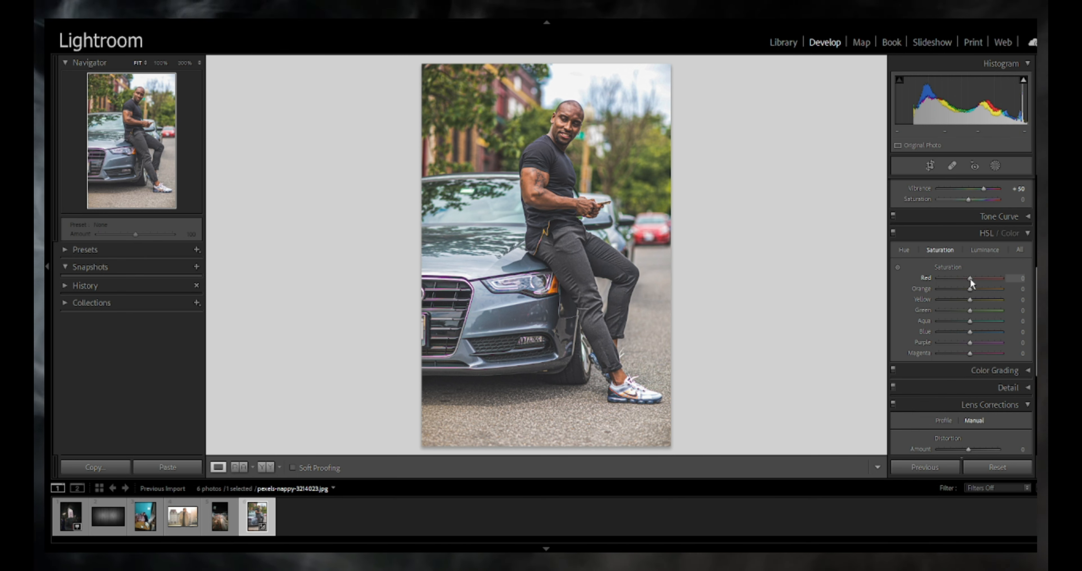
key(Up)
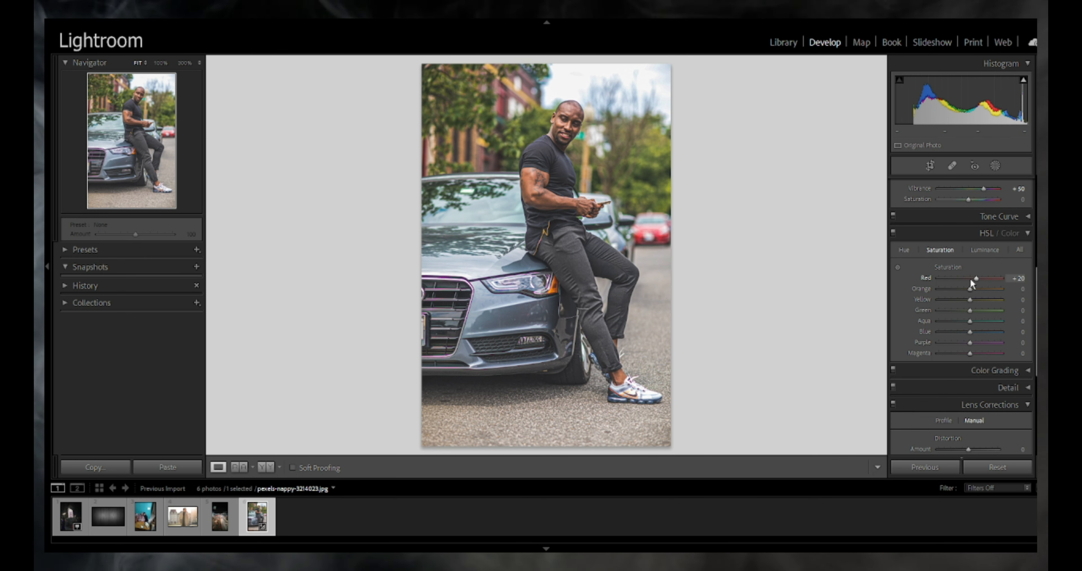
key(Up)
key(Up)
key(Up)
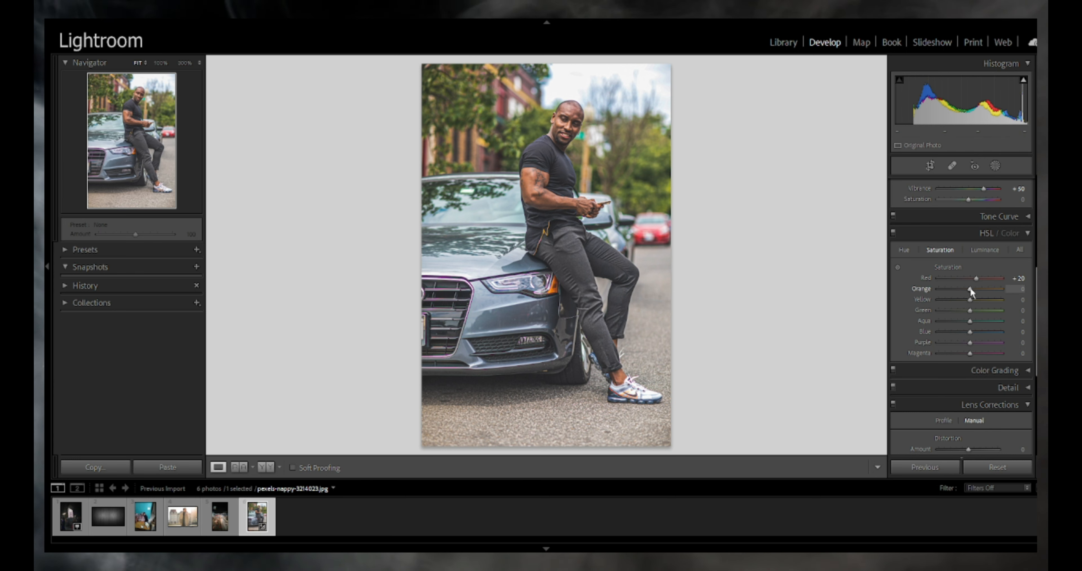
- Set the Orange and Yellow saturation to +30 each in the HSL color adjustments
key(Up)
key(Up)
key(Up)
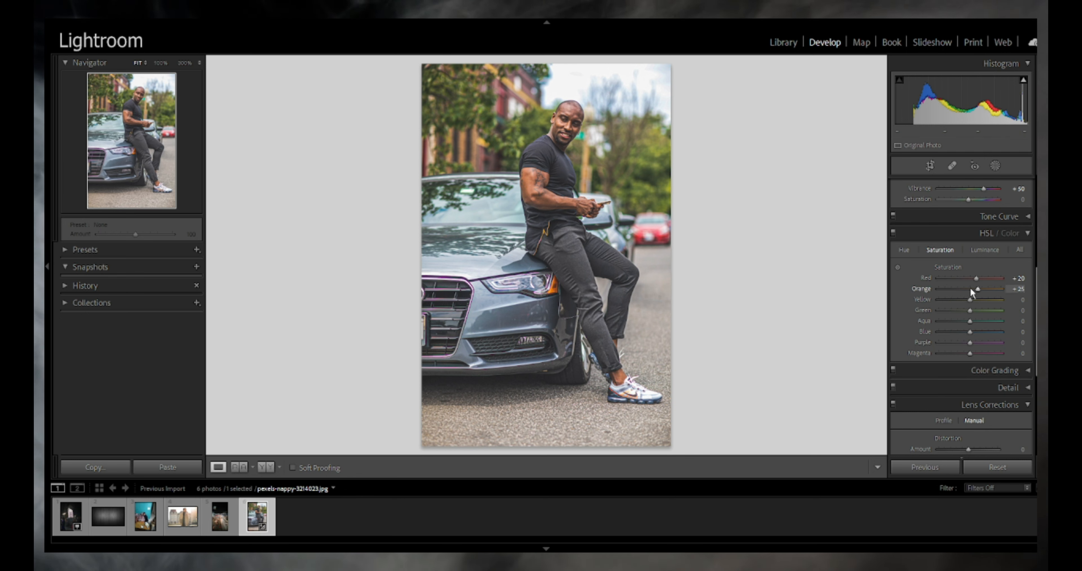
key(Up)
key(Up)
key(Up)
key(Up)
key(Up)
key(Up)
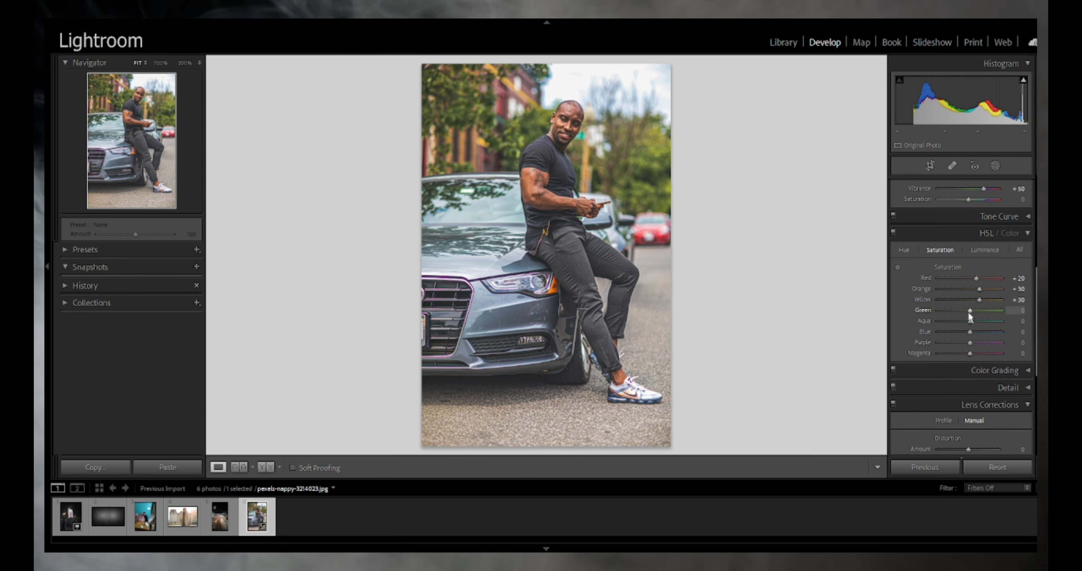
- Set the Green saturation to -100 in the HSL color adjustments
key(Down)
key(Down)
key(Down)
key(Down)
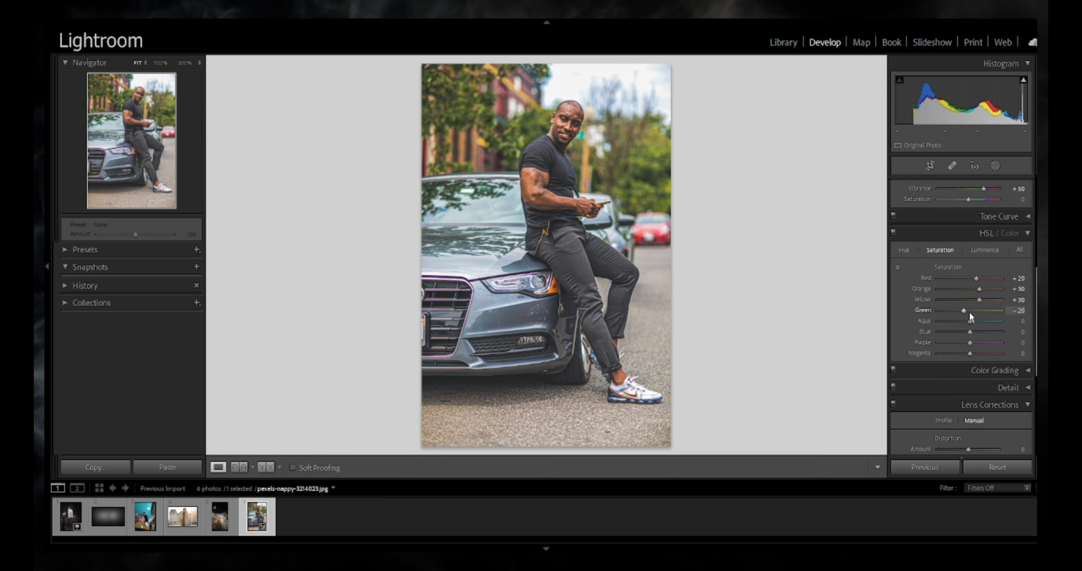
key(Down)
key(Down)
key(Down)
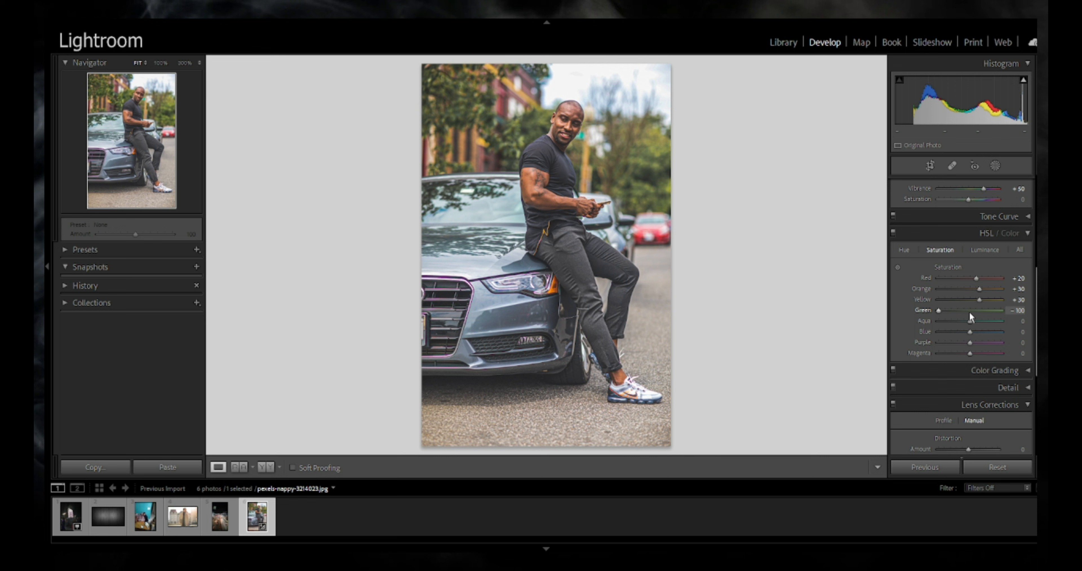
- Set the Aqua saturation to -100 in the HSL color adjustments
key(Down)
key(Down)
key(Down)
key(Down)
key(Down)
key(Down)
key(Down)
key(Down)
key(Down)
key(Down)
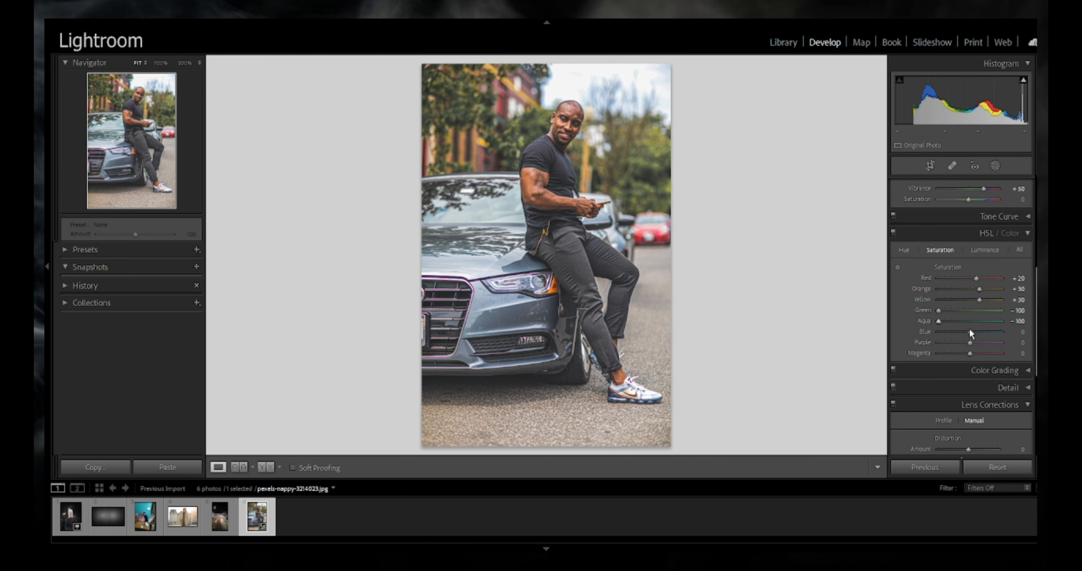
- Set the Blue saturation to -100 in the HSL color adjustments
key(Down)
key(Down)
key(Down)
key(Down)
key(Down)
key(Down)
key(Down)
key(Down)
key(Down)
key(Down)
key(Down)
key(Down)
key(Down)
key(Down)
key(Down)
key(Down)
key(Down)
key(Down)
key(Down)
key(Down)
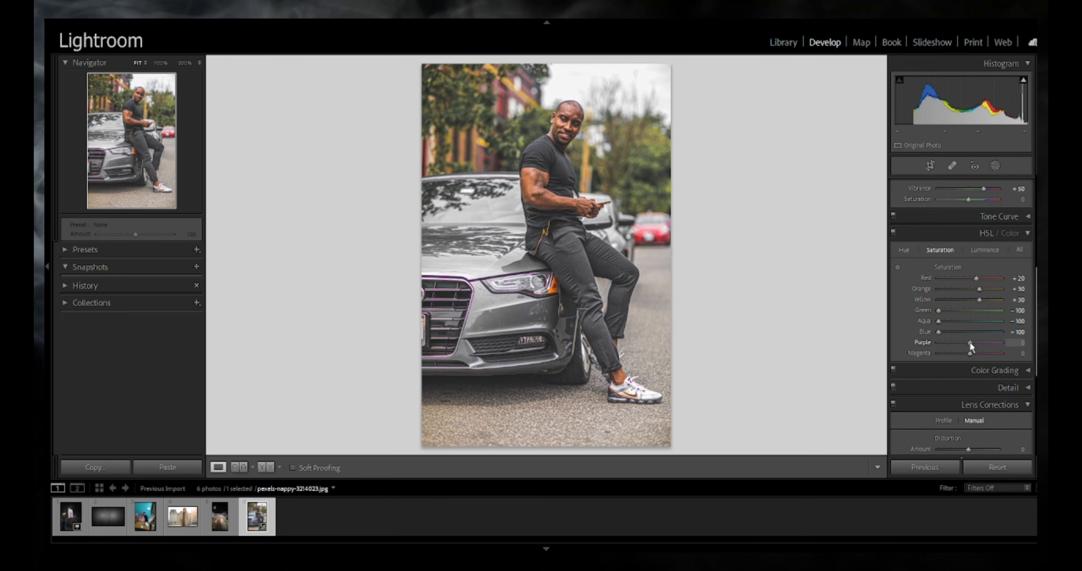
- Set the Purple and Magenta saturation to -100 each in the HSL color adjustments
key(Down)
key(Down)
key(Down)
key(Down)
key(Down)
key(Down)
key(Down)
key(Down)
key(Down)
key(Down)
key(Down)
key(Down)
key(Down)
key(Down)
key(Down)
key(Down)
key(Down)
key(Down)
key(Down)
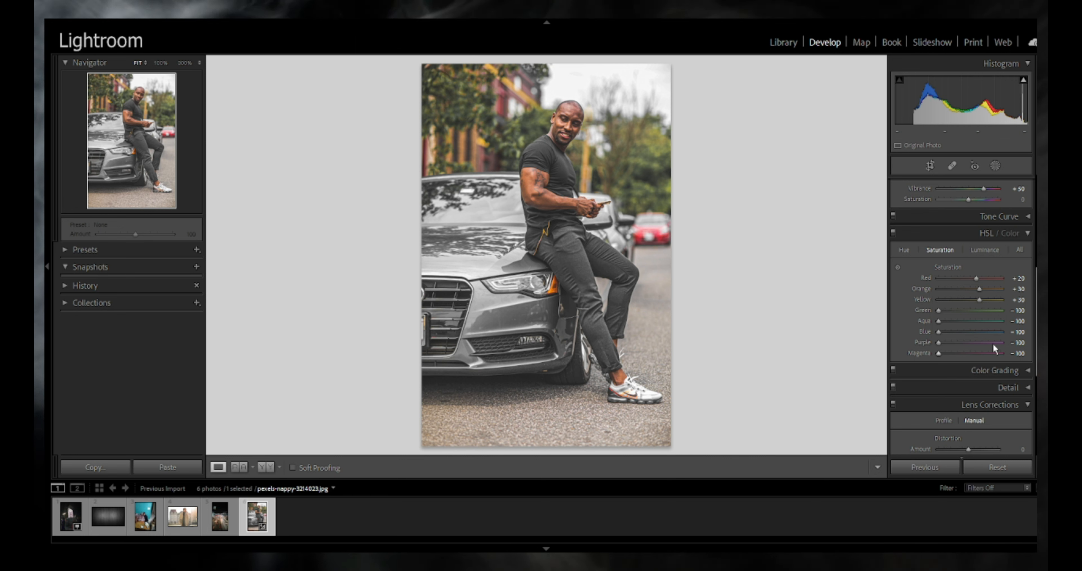
- Set the Green, Aqua, Blue, Purple and Magenta luminance to -100 each in the HSL color adjustments
click(987, 250)
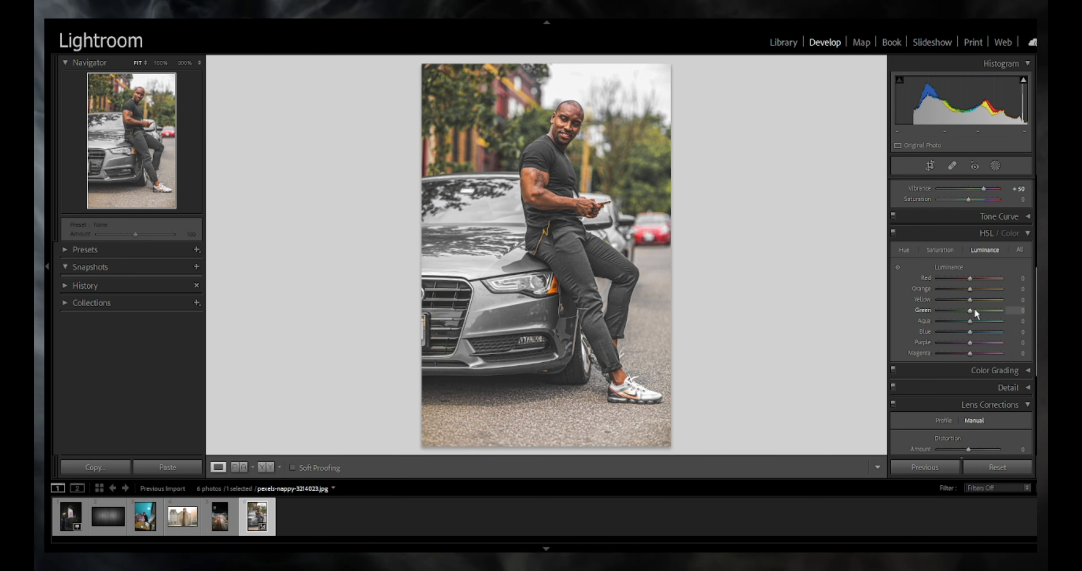
drag(974, 310, 938, 320)
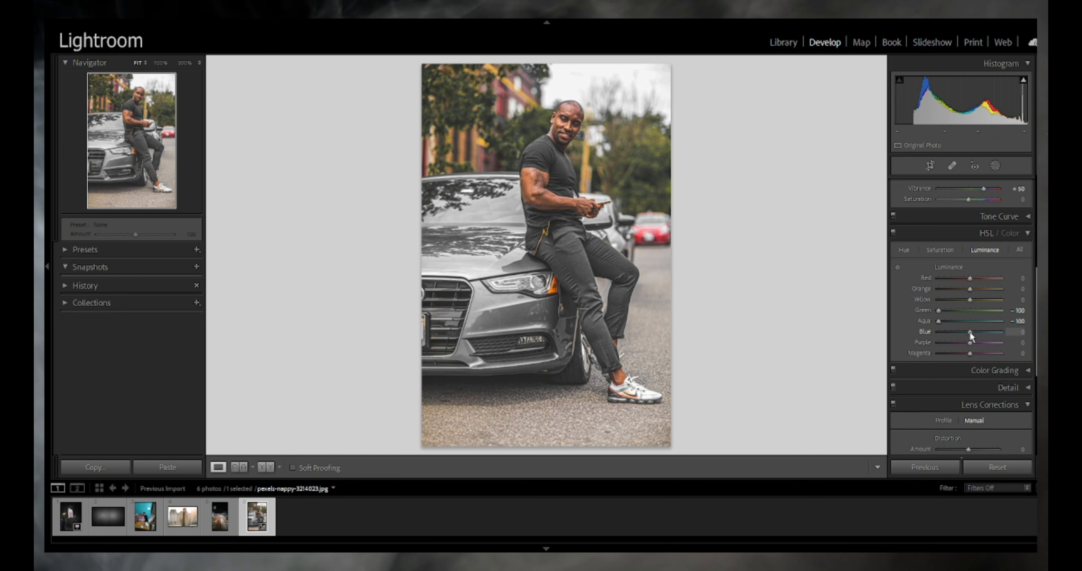
drag(969, 331, 938, 331)
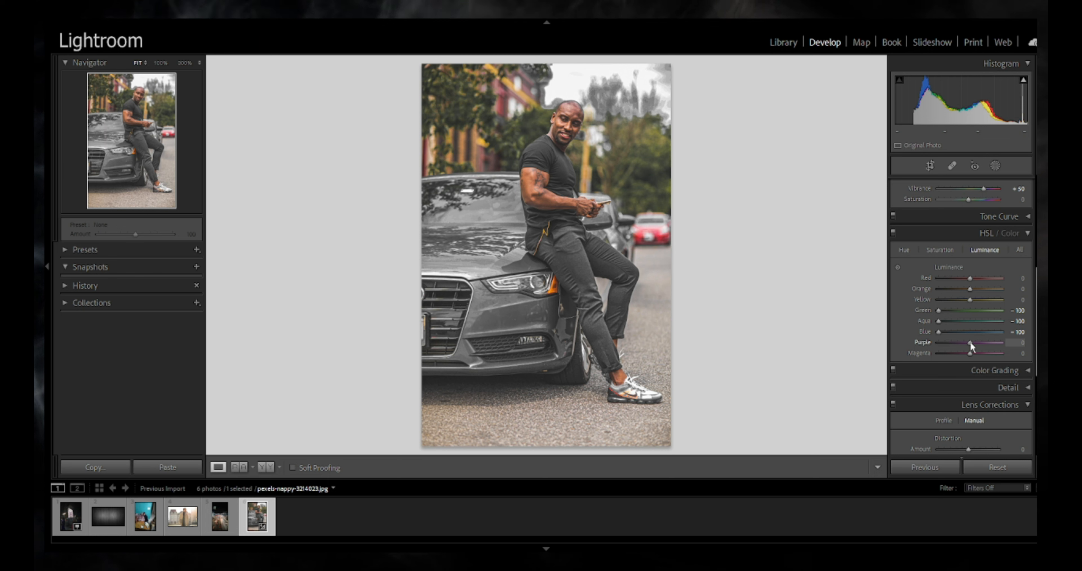
drag(970, 342, 959, 342)
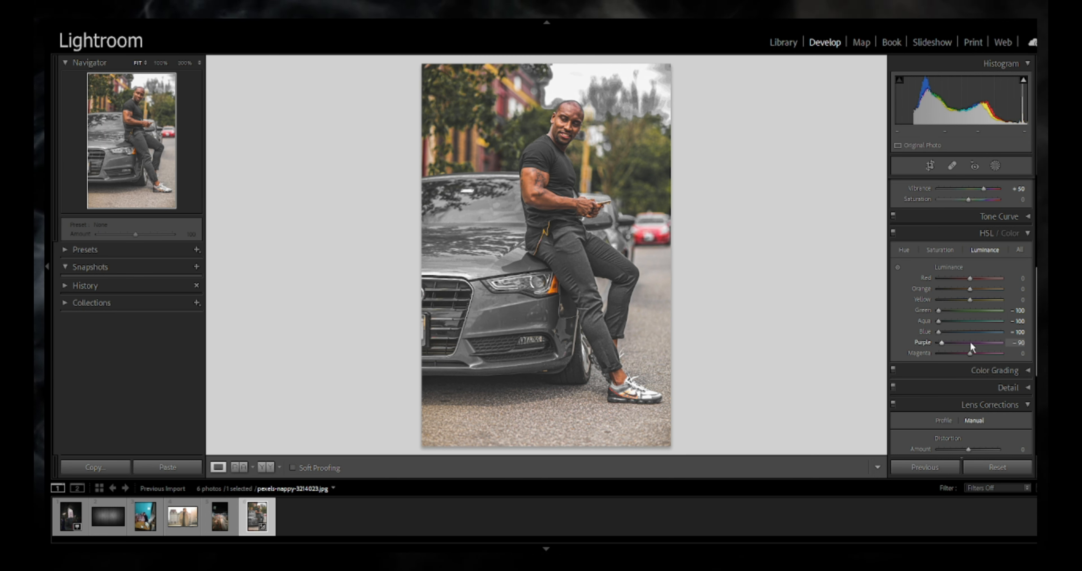
key(Down)
key(Down)
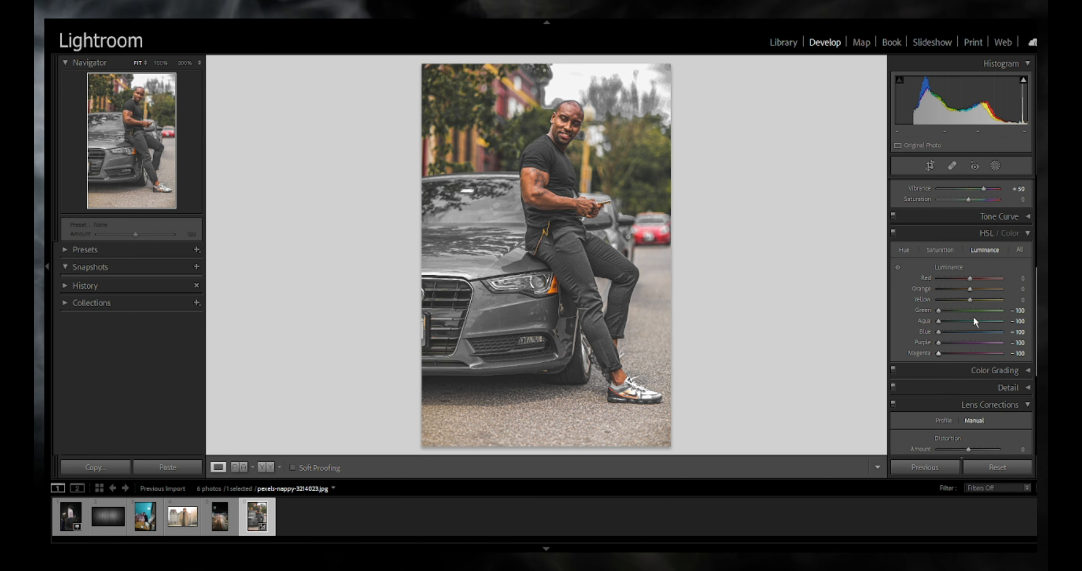
- Set the Orange luminance to +40 and the Yellow luminance to +30 in the HSL color adjustments
key(Up)
key(Up)
key(Up)
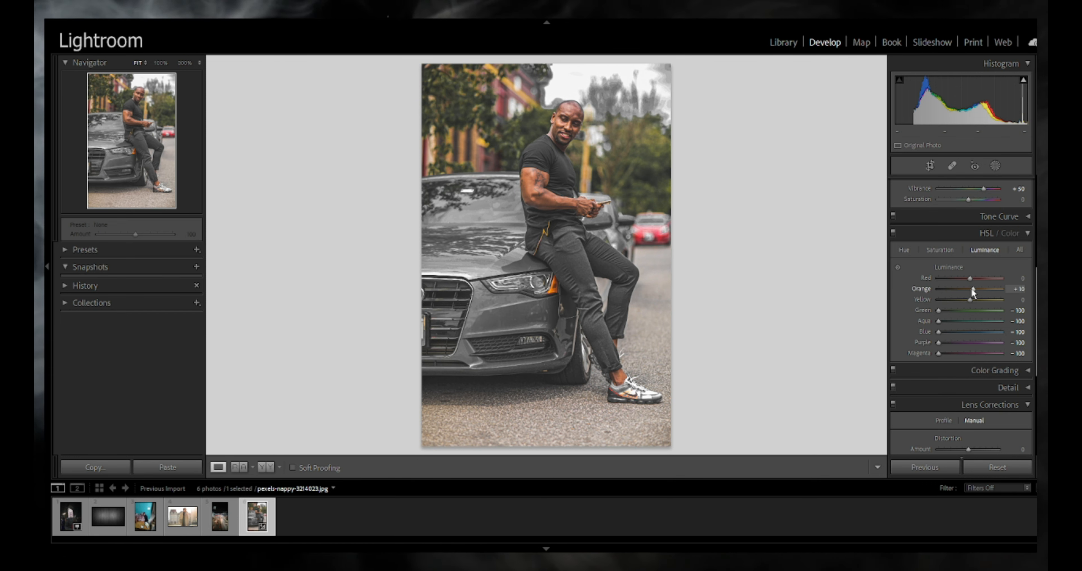
key(Up)
key(Up)
key(Up)
key(Up)
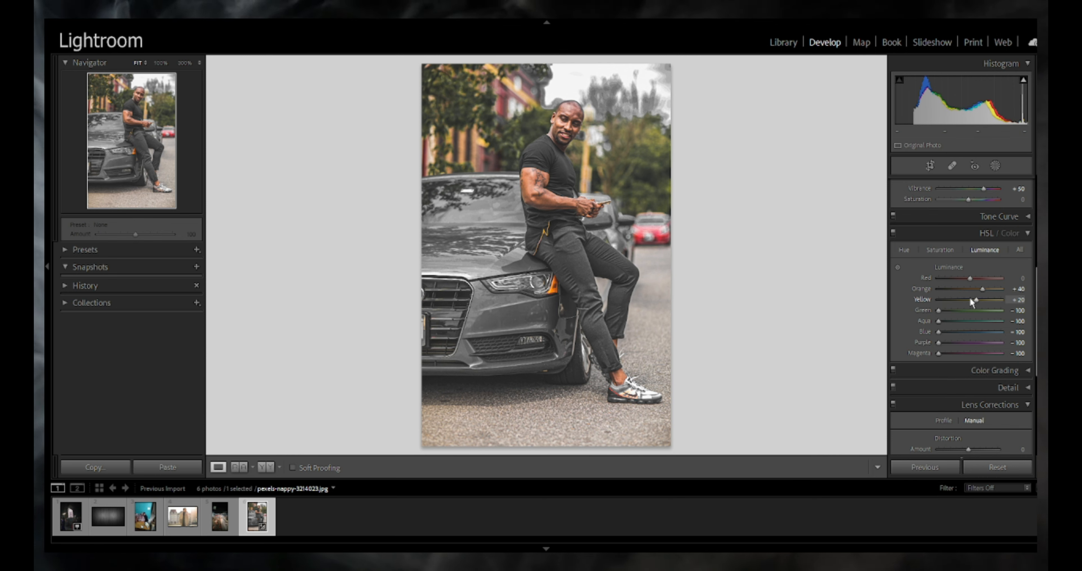
key(Up)
key(Up)
key(Up)
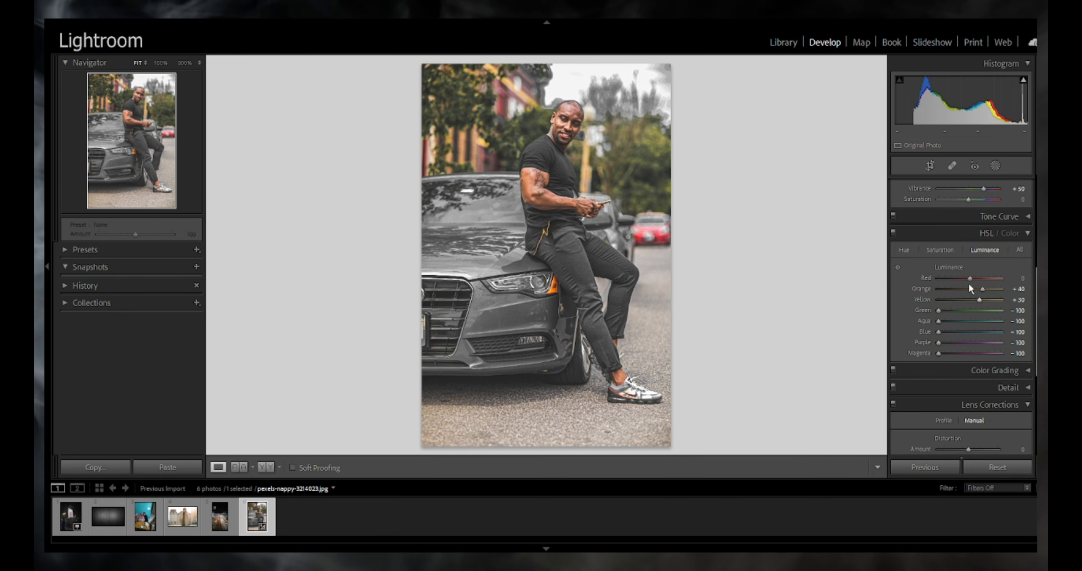
- Set the Red luminance to -15 in the HSL color adjustments
key(Down)
key(Down)
key(Down)
key(Down)
key(Down)
key(Down)
key(Down)
key(Down)
key(Down)
key(Down)
key(Down)
key(Down)
key(Down)
key(Down)
key(Down)
key(Down)
key(Down)
key(Down)
key(Down)
key(Down)
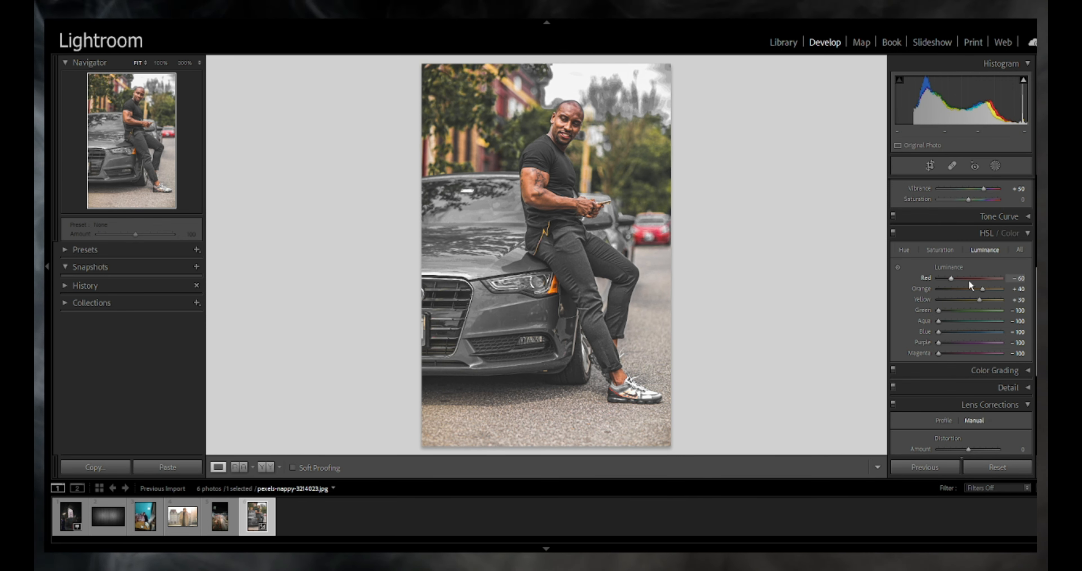
key(Up)
key(Up)
key(Up)
key(Up)
key(Up)
key(Up)
key(Up)
key(Up)
key(Up)
key(Up)
key(Up)
key(Up)
key(Up)
key(Up)
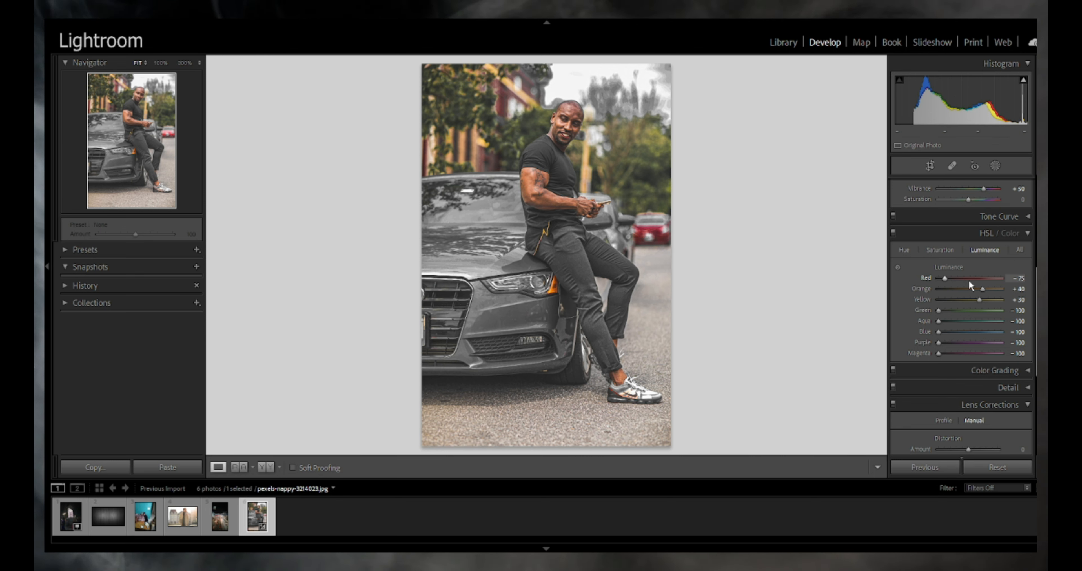
key(Up)
key(Up)
key(Up)
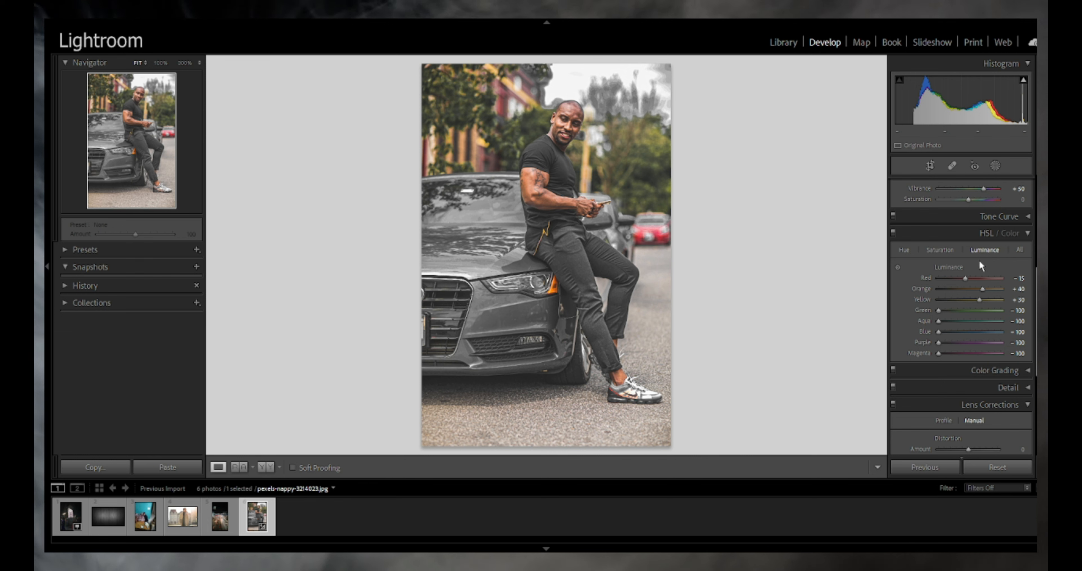
- Compare the photo with and without the HSL adjustments and collapse their settings
click(894, 234)
click(895, 233)
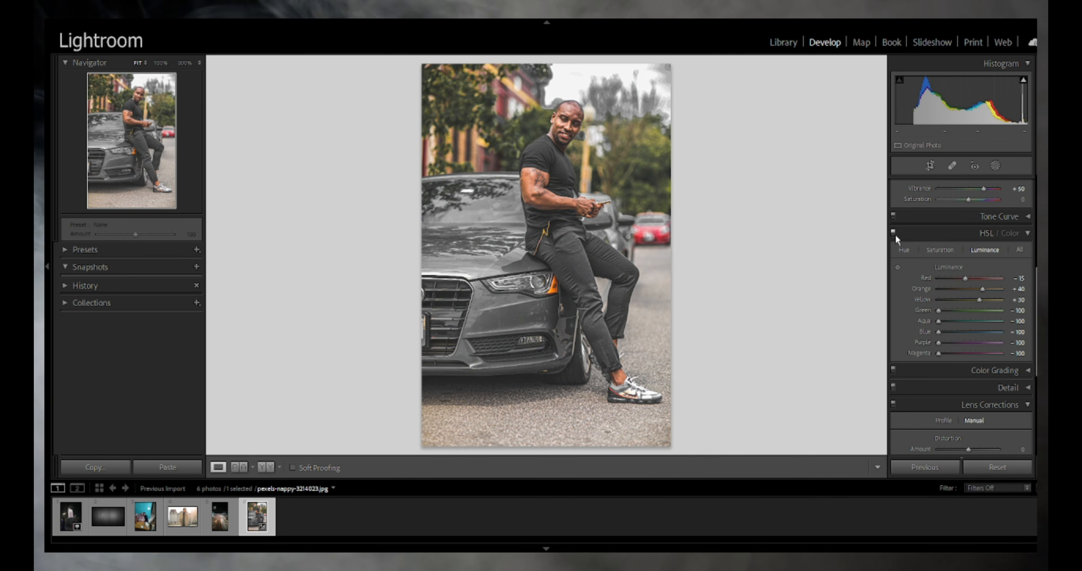
click(998, 235)
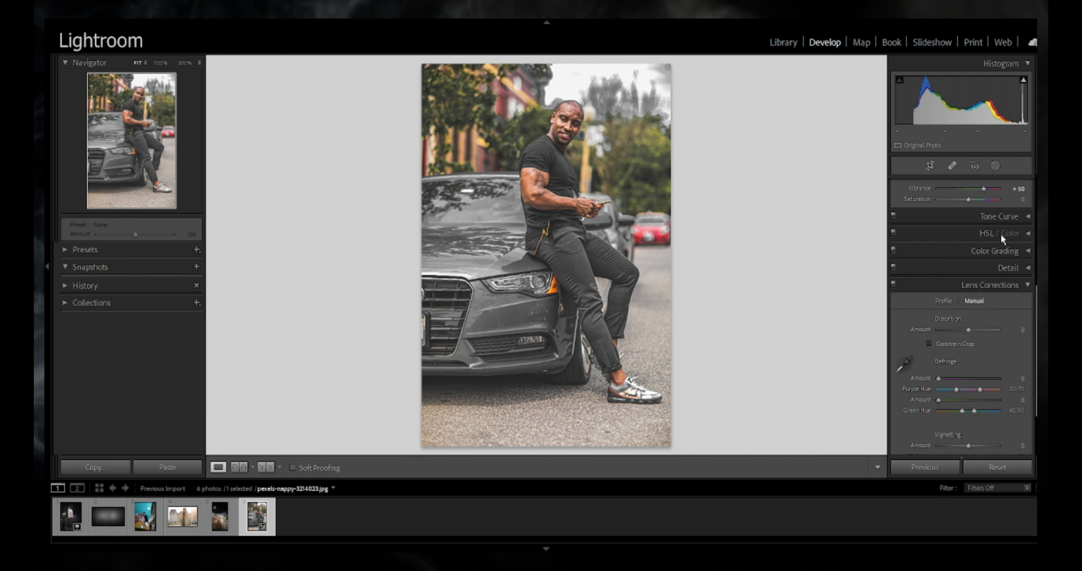
- Set the midtones luminance to +6 in Color Grading
click(1017, 249)
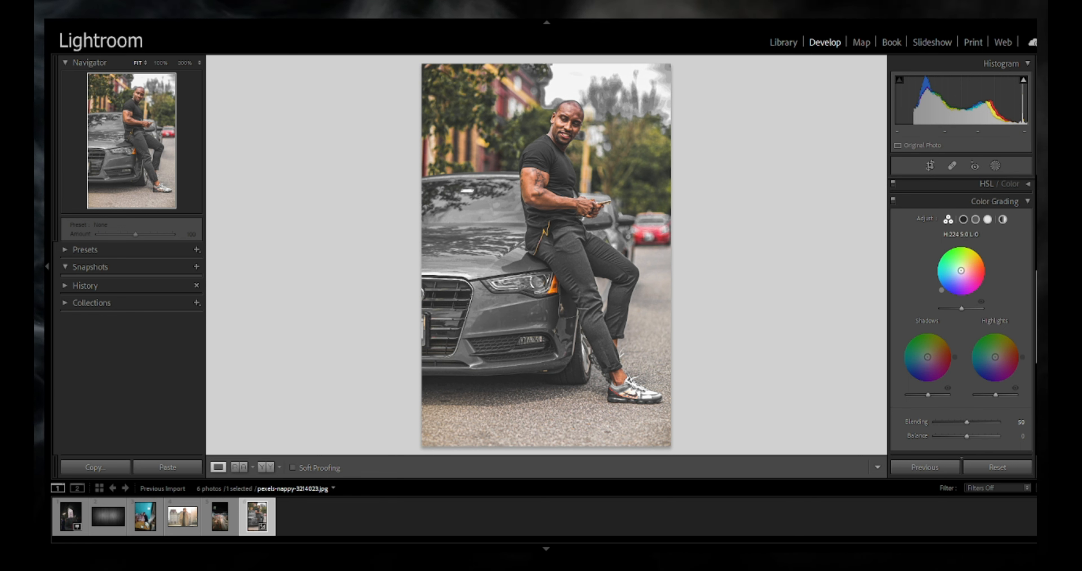
click(963, 308)
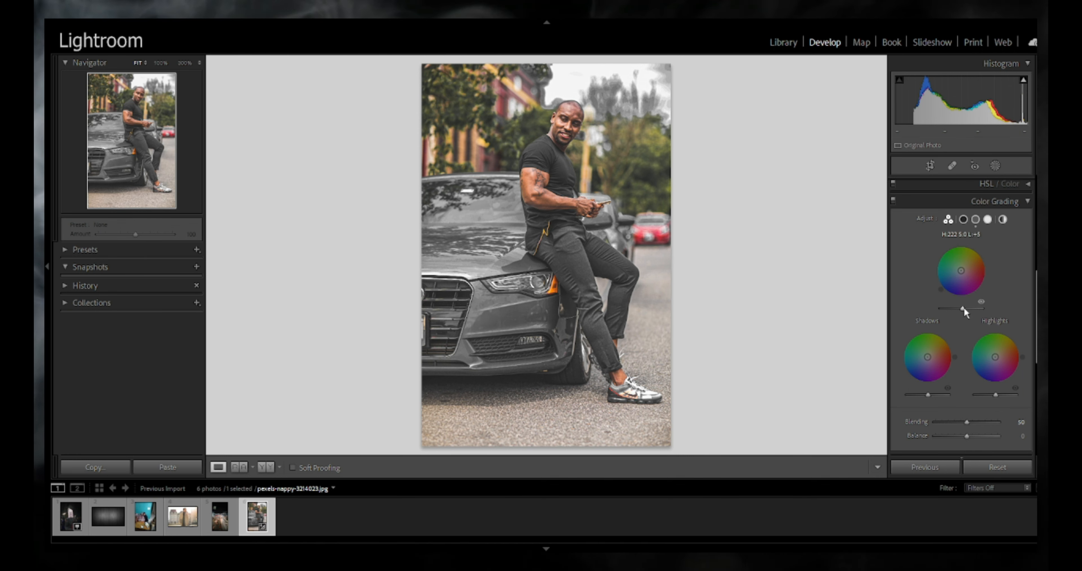
key(Up)
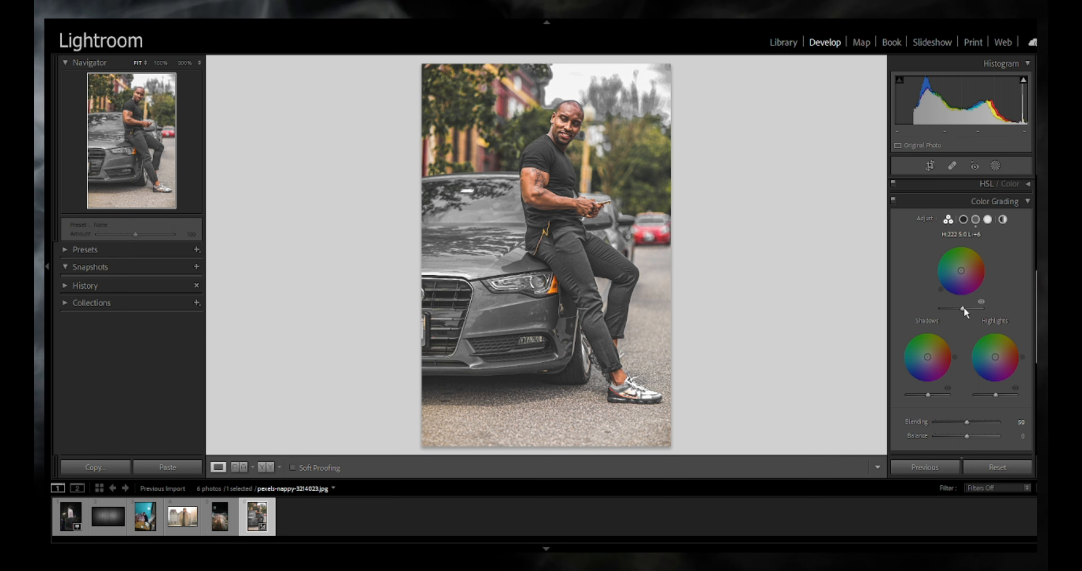
- Tint the highlights blue in Color Grading with hue 256 and saturation 21, and raise their luminance slightly
click(992, 355)
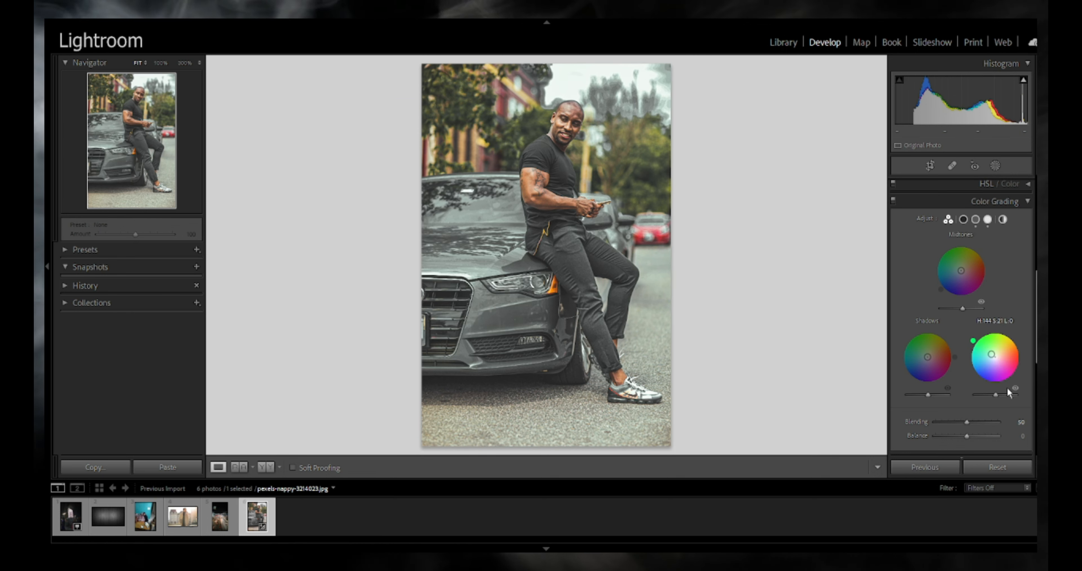
drag(976, 345, 996, 394)
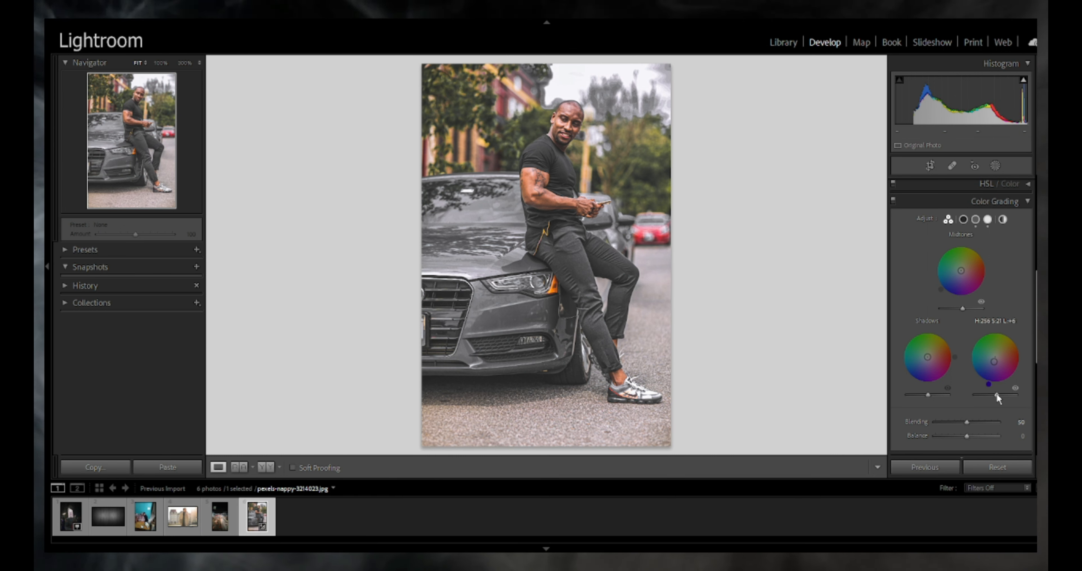
drag(996, 394, 998, 394)
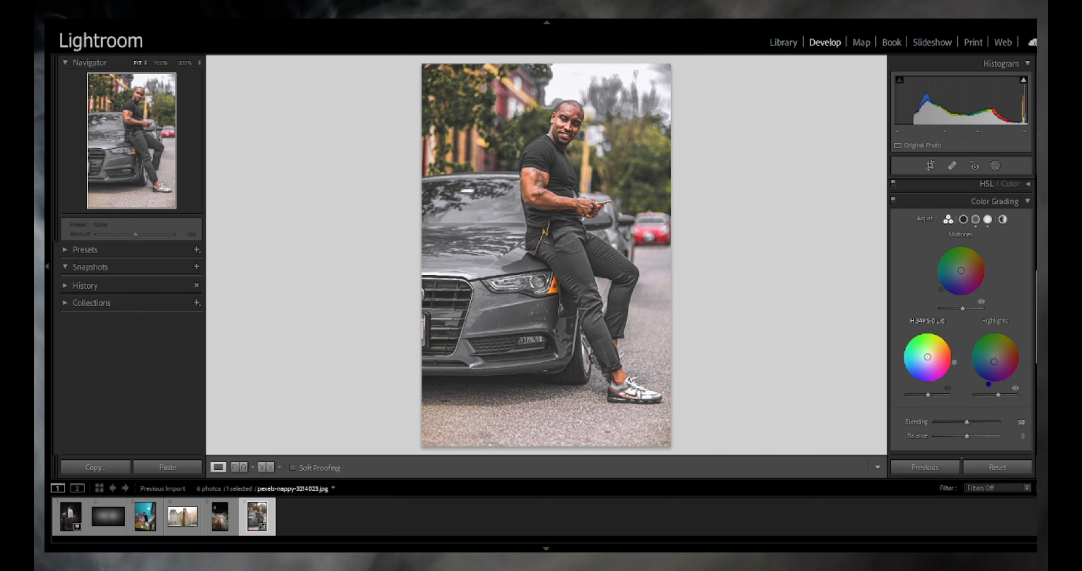
- Tint the shadows blue in Color Grading with hue 211, saturation 32 and luminance +19, and collapse the color grading settings
mouse_move(923, 384)
mouse_down()
mouse_move(906, 375)
mouse_move(928, 394)
mouse_up()
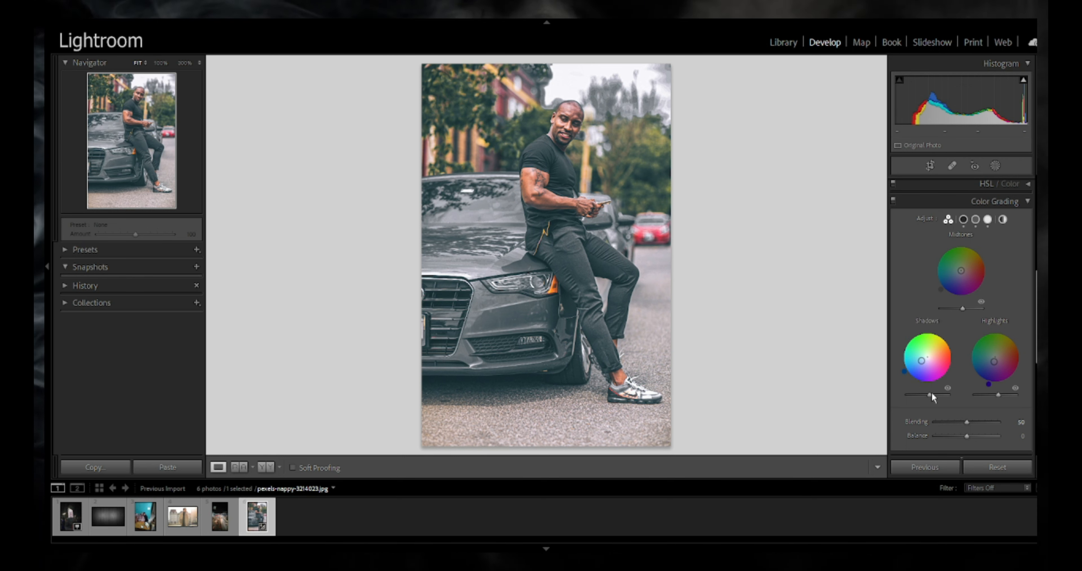
drag(932, 394, 931, 395)
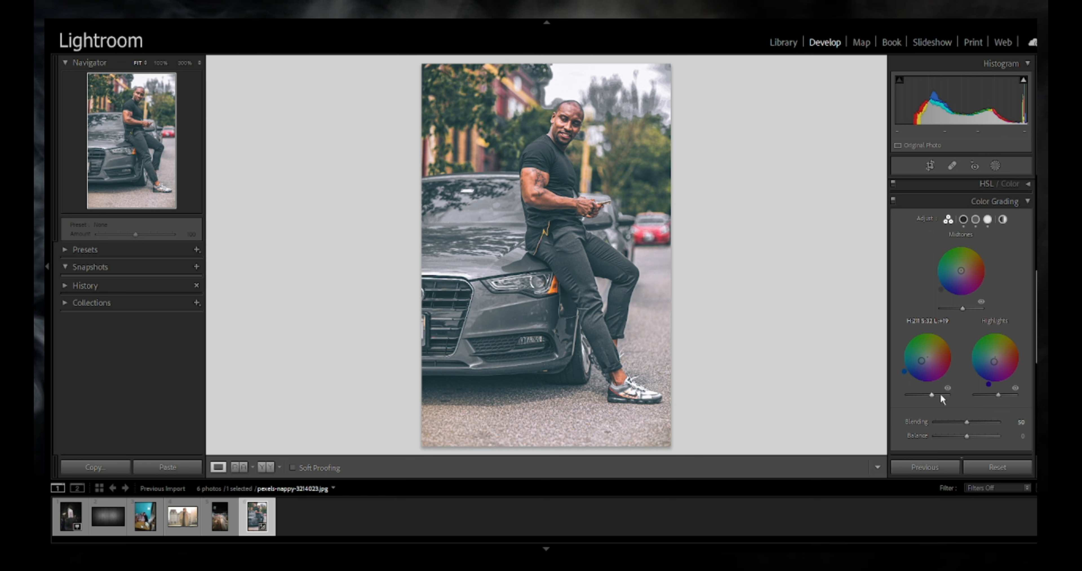
scroll(966, 390, down, 2)
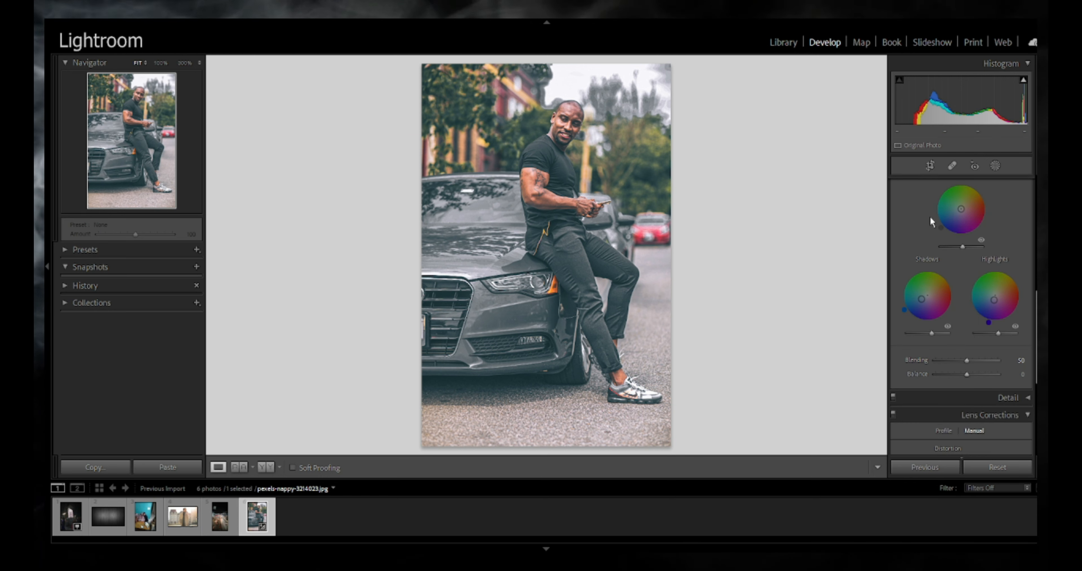
scroll(962, 209, up, 3)
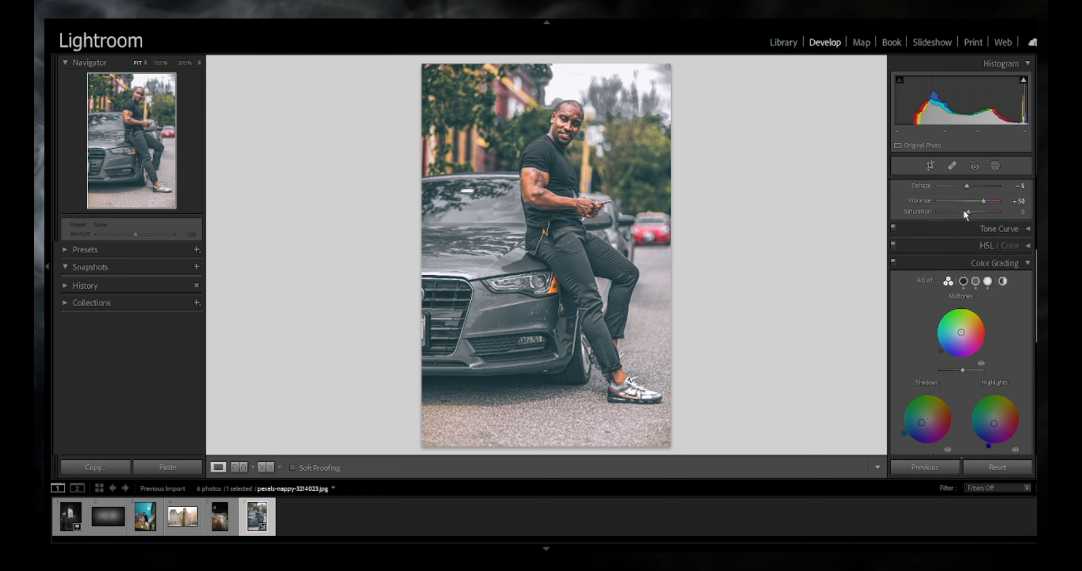
click(1002, 260)
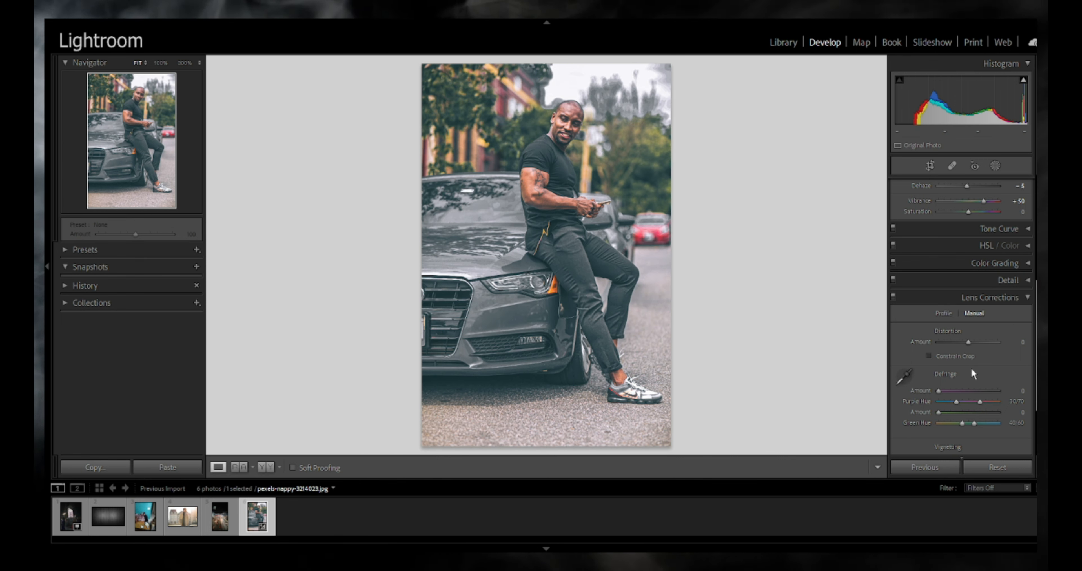
- Set the purple defringe amount to 5 in the manual lens corrections
scroll(934, 372, down, 1)
scroll(931, 352, down, 1)
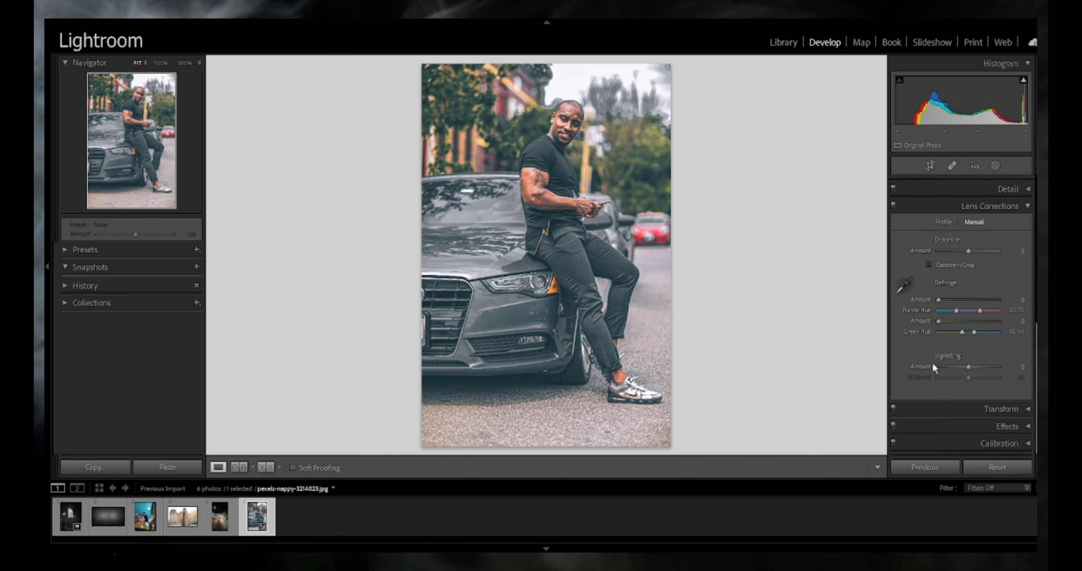
click(941, 300)
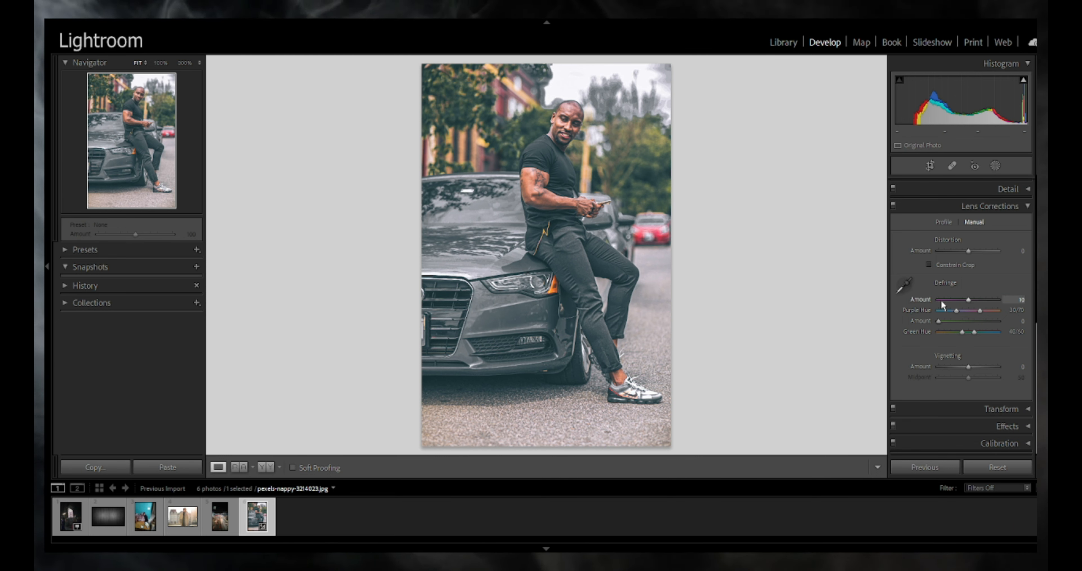
click(954, 300)
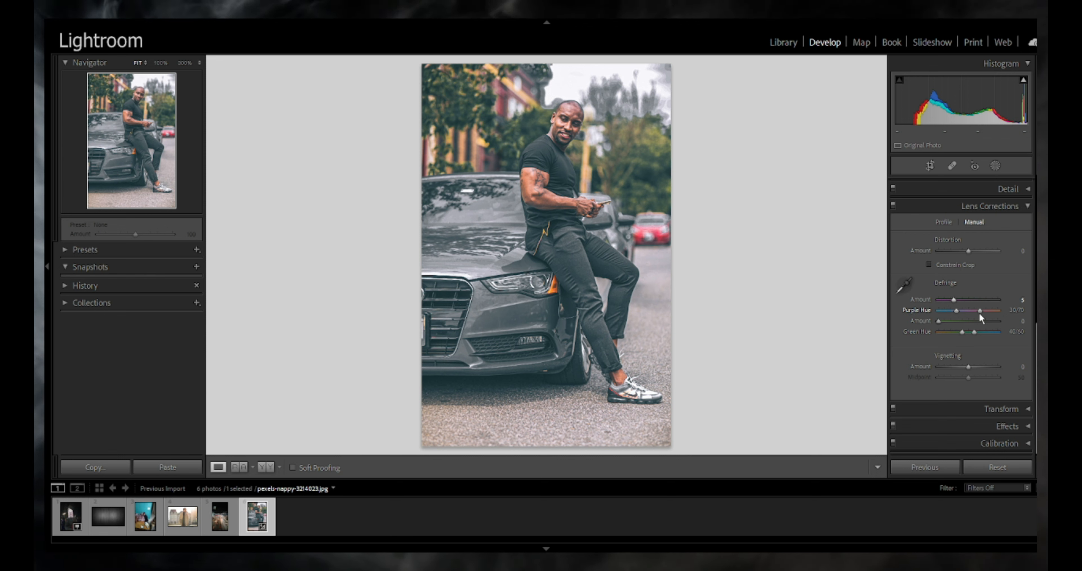
scroll(1013, 206, up, 1)
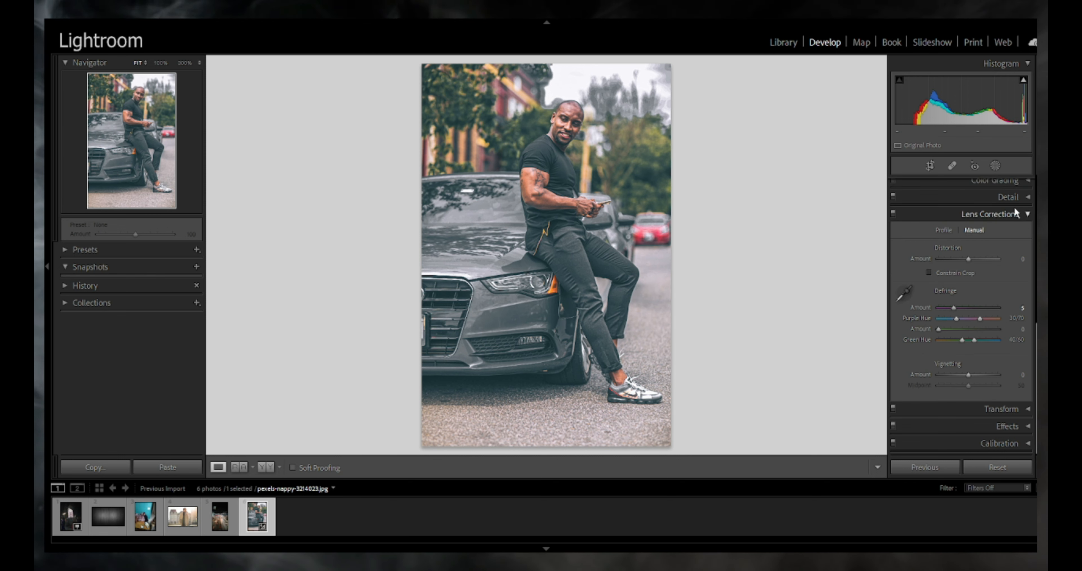
click(1014, 210)
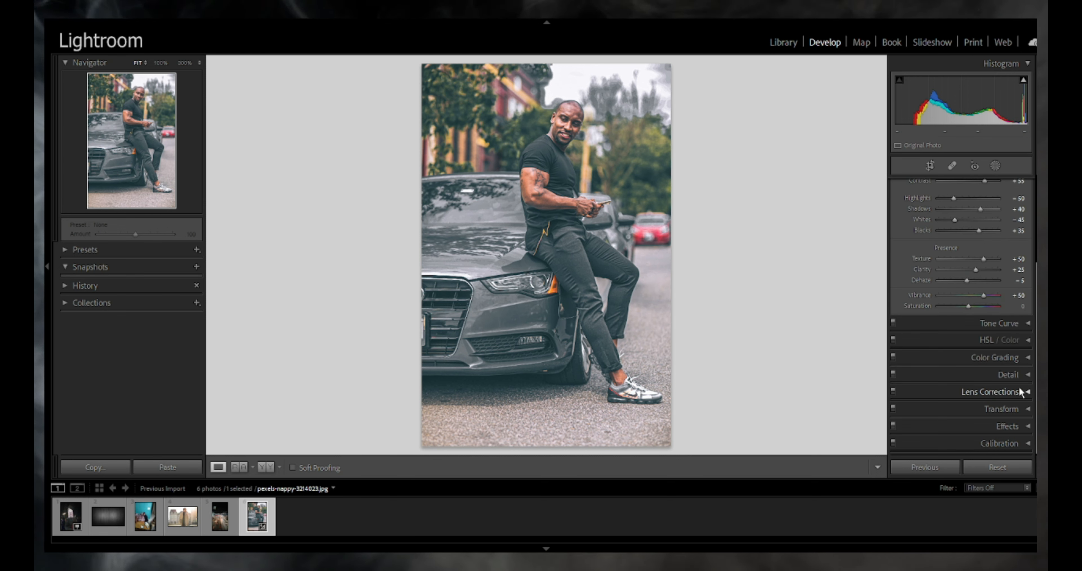
click(1019, 392)
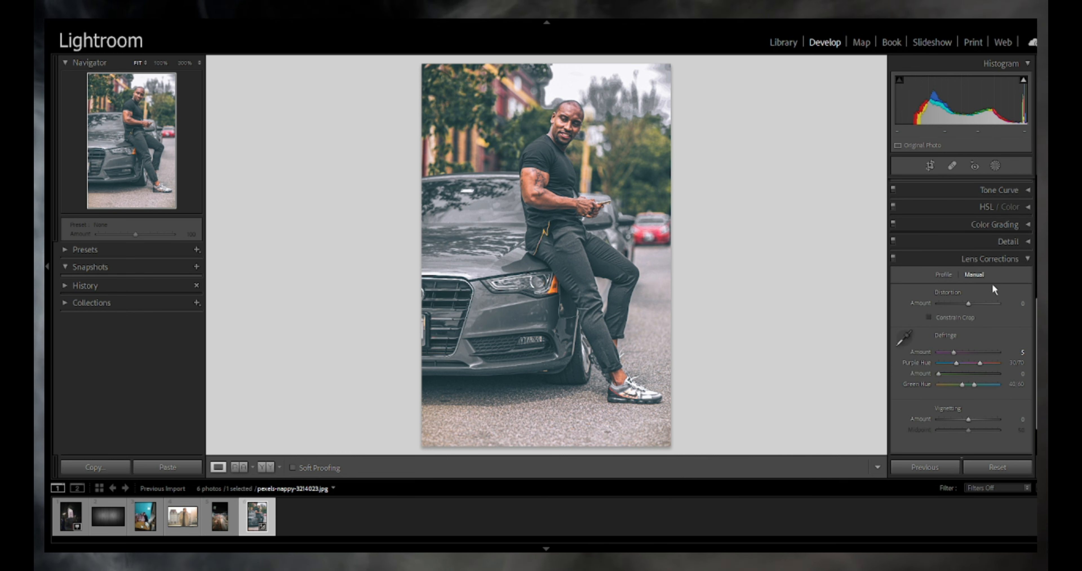
- Sharpen the photo with amount 80, radius 1.8 and detail 50
click(1007, 239)
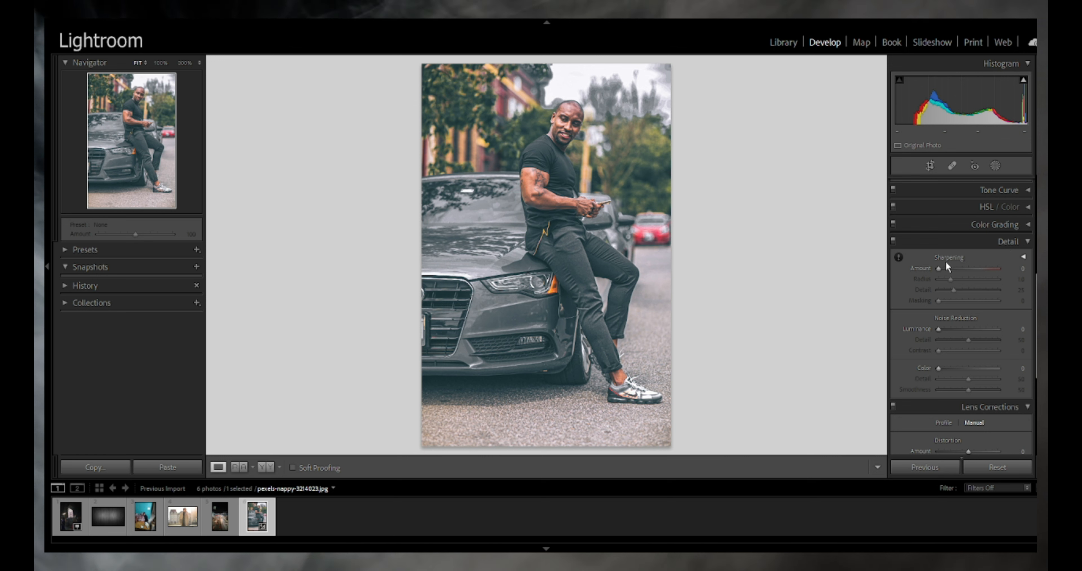
drag(938, 269, 944, 268)
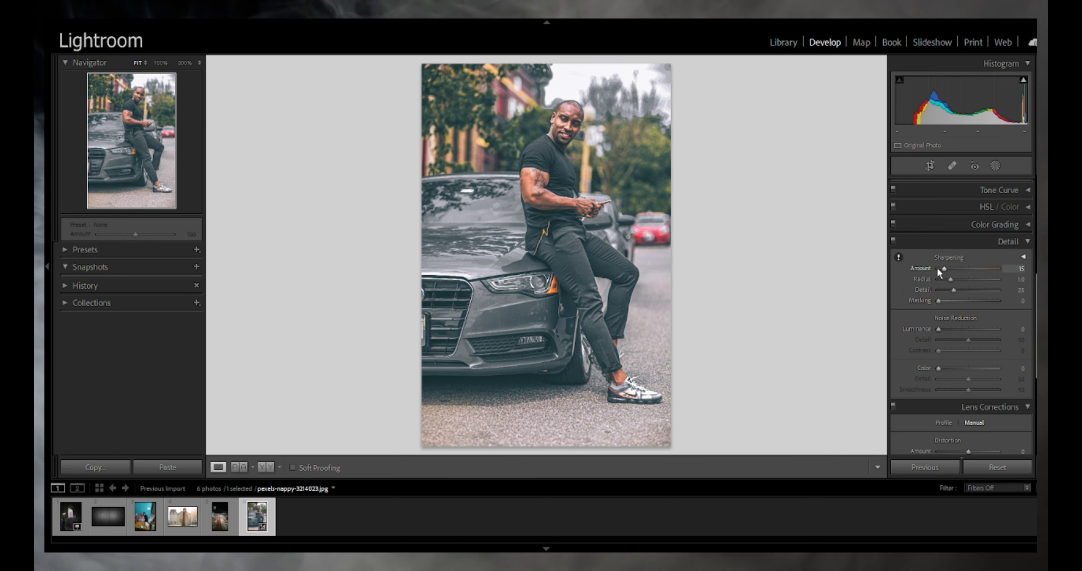
key(Up)
key(Up)
key(Up)
key(Up)
key(Up)
key(Up)
key(Up)
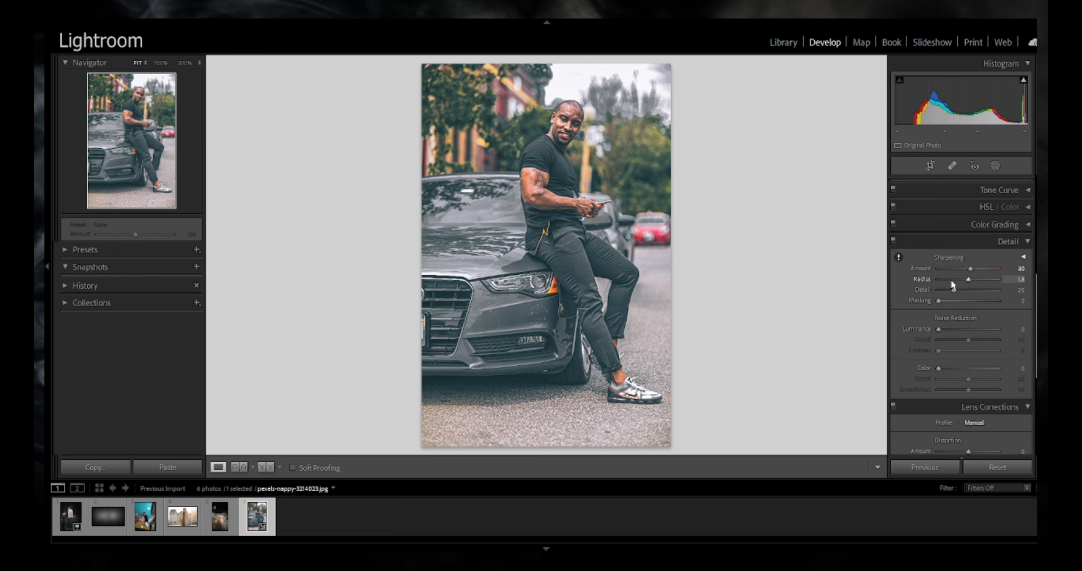
key(Up)
key(Up)
key(Up)
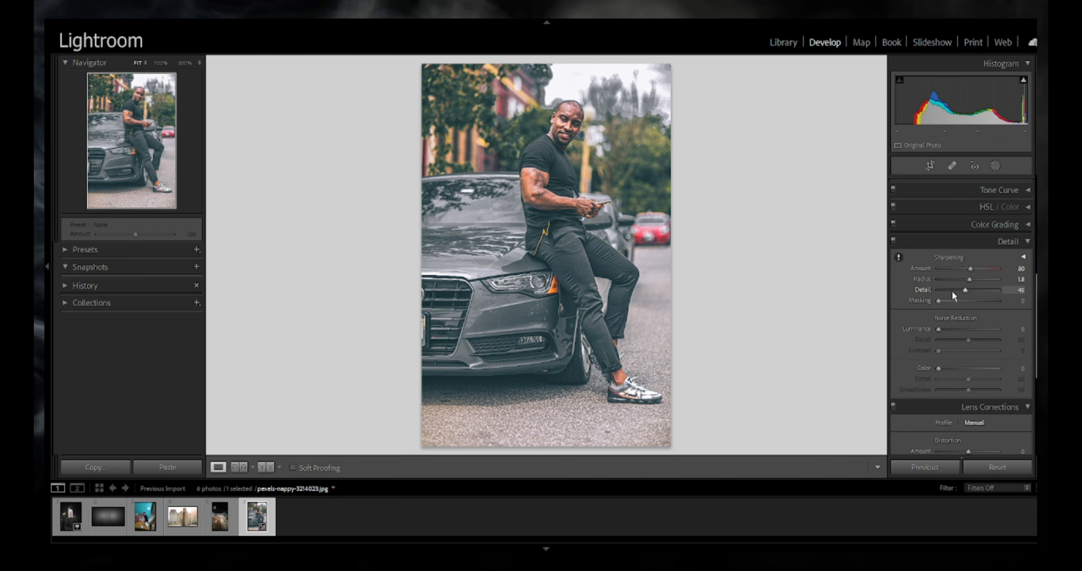
key(Up)
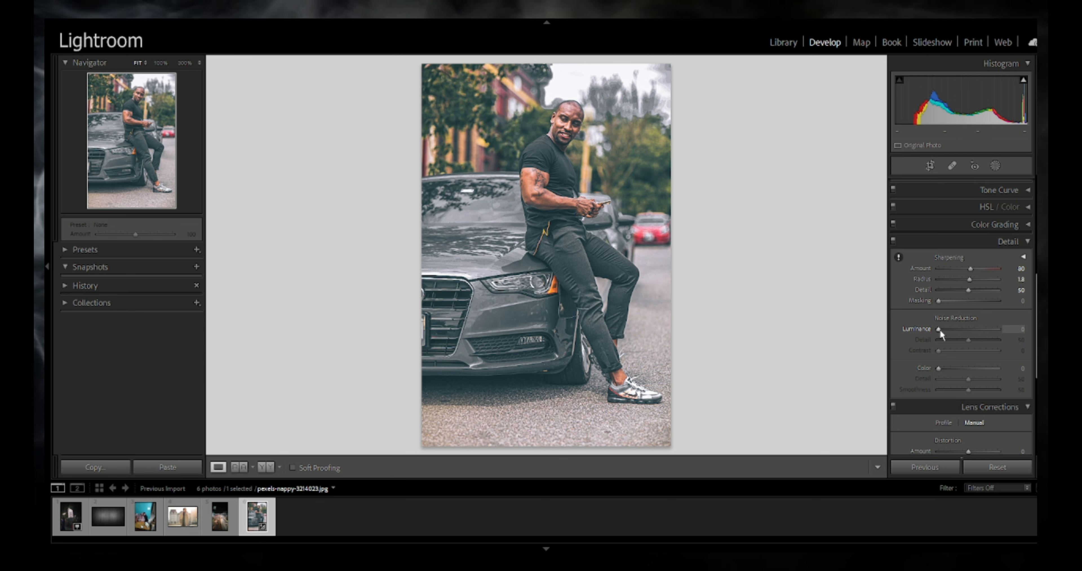
- Set both the luminance and the color noise reduction to 30
key(Up)
key(Up)
key(Up)
key(Up)
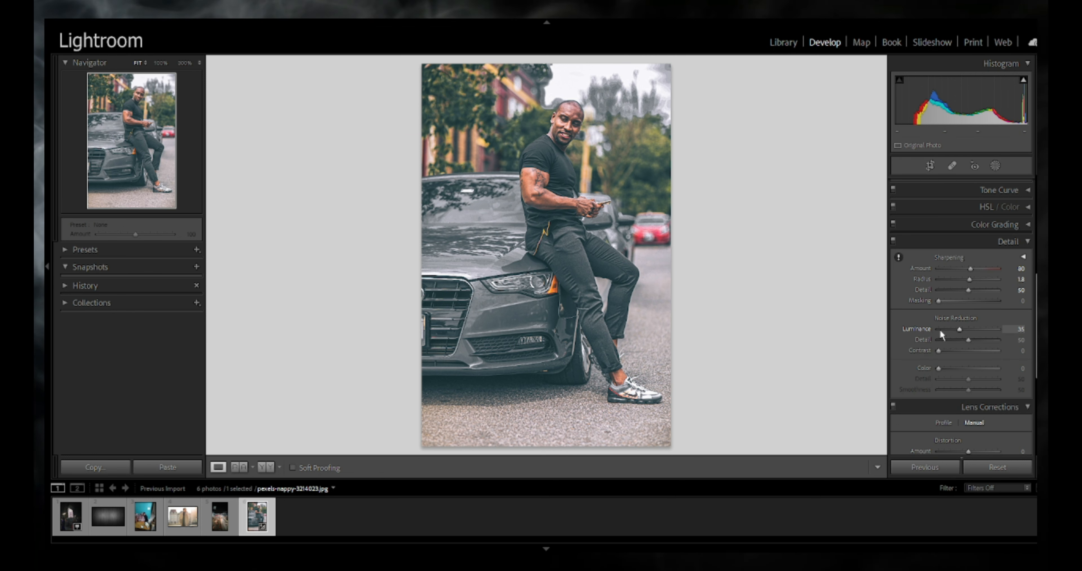
key(Up)
key(Up)
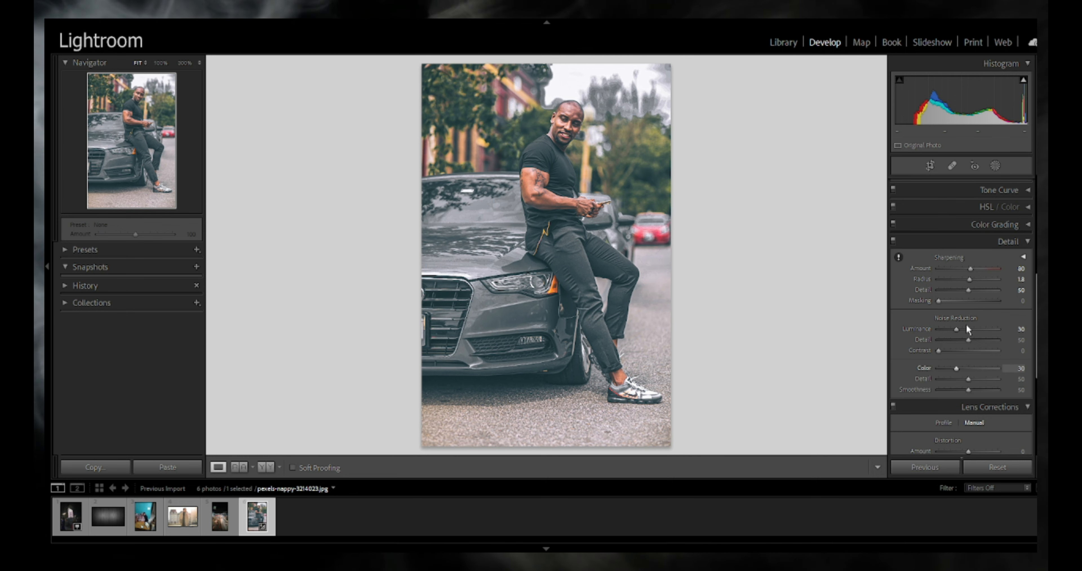
- Darken the photo's edges with a Highlight Priority post-crop vignette, setting its amount to -35
scroll(985, 334, down, 4)
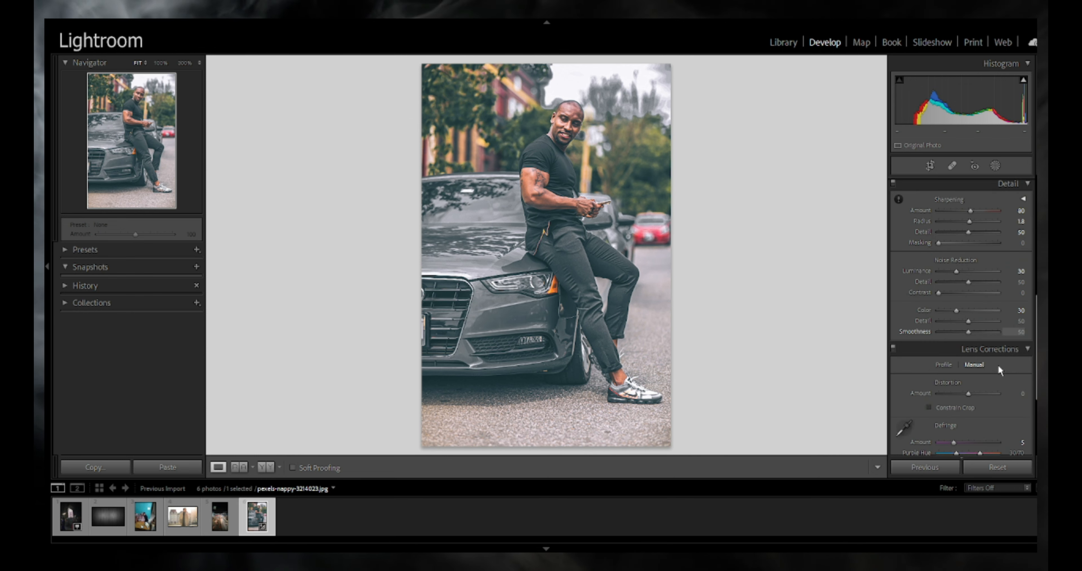
scroll(975, 300, down, 2)
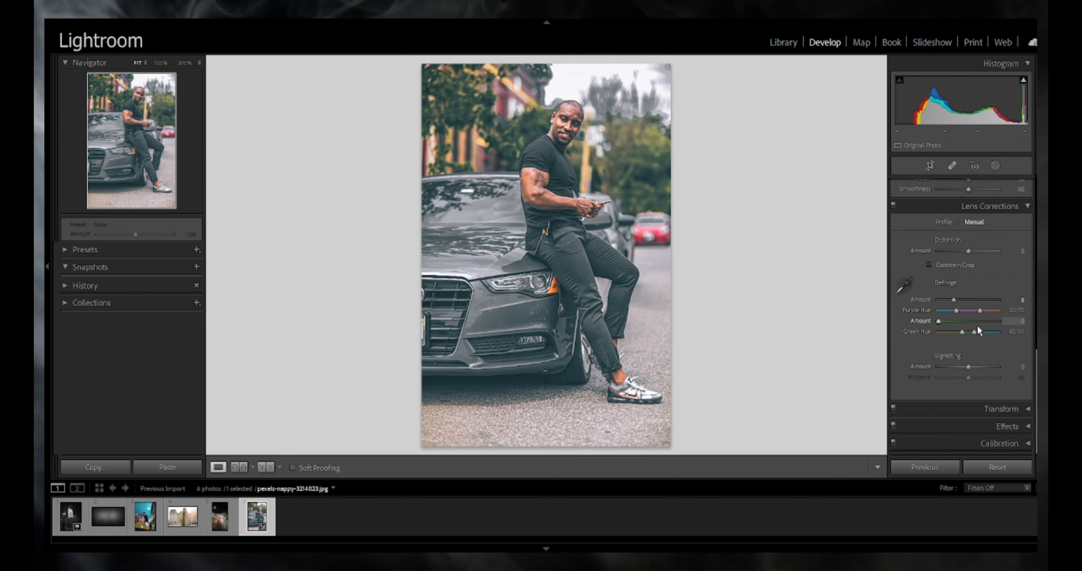
click(1008, 427)
scroll(1002, 399, down, 2)
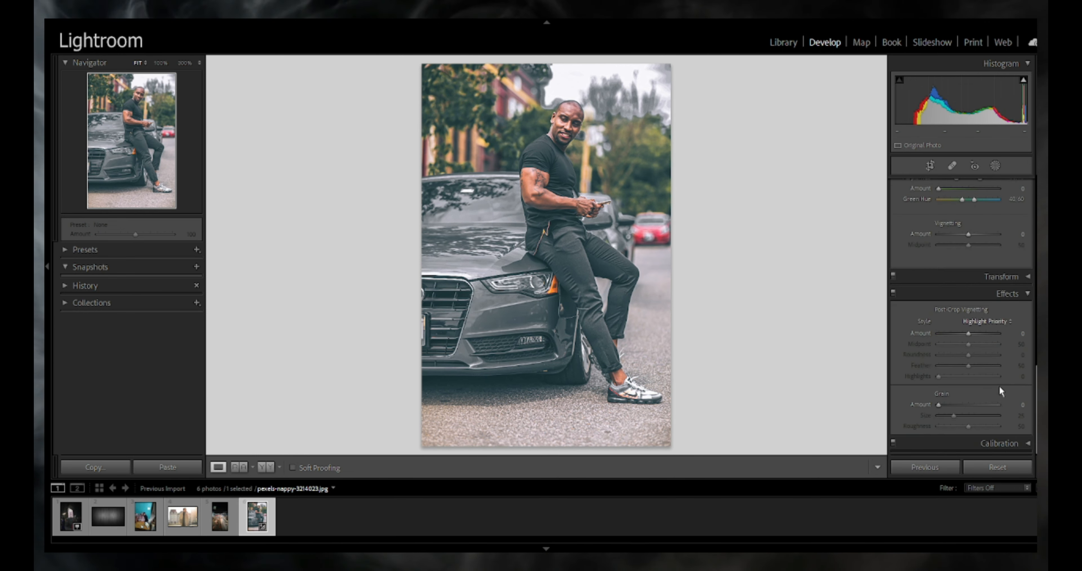
drag(972, 329, 970, 332)
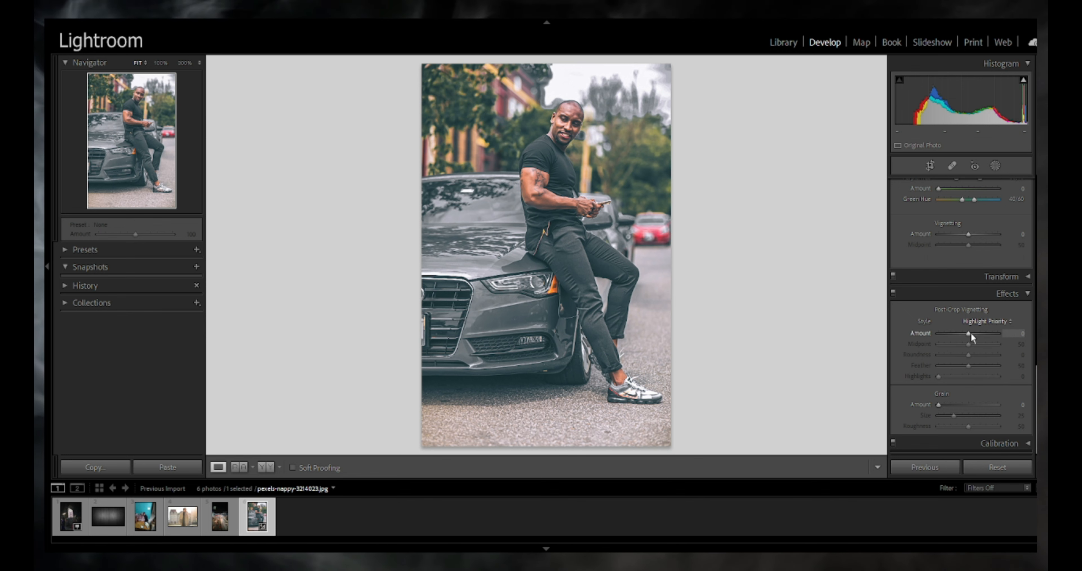
key(Down)
key(Down)
key(Down)
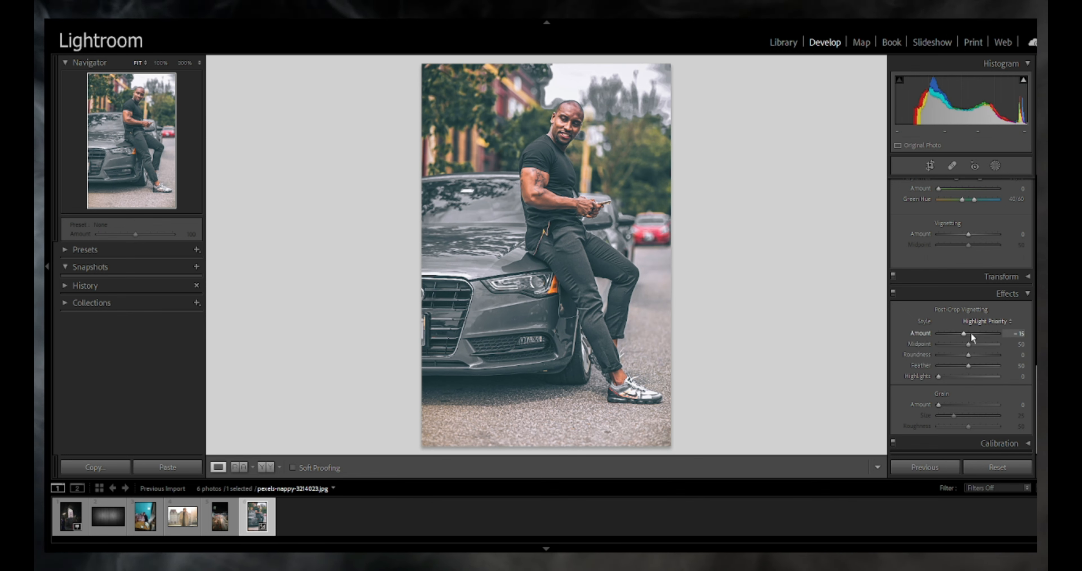
key(Down)
key(Down)
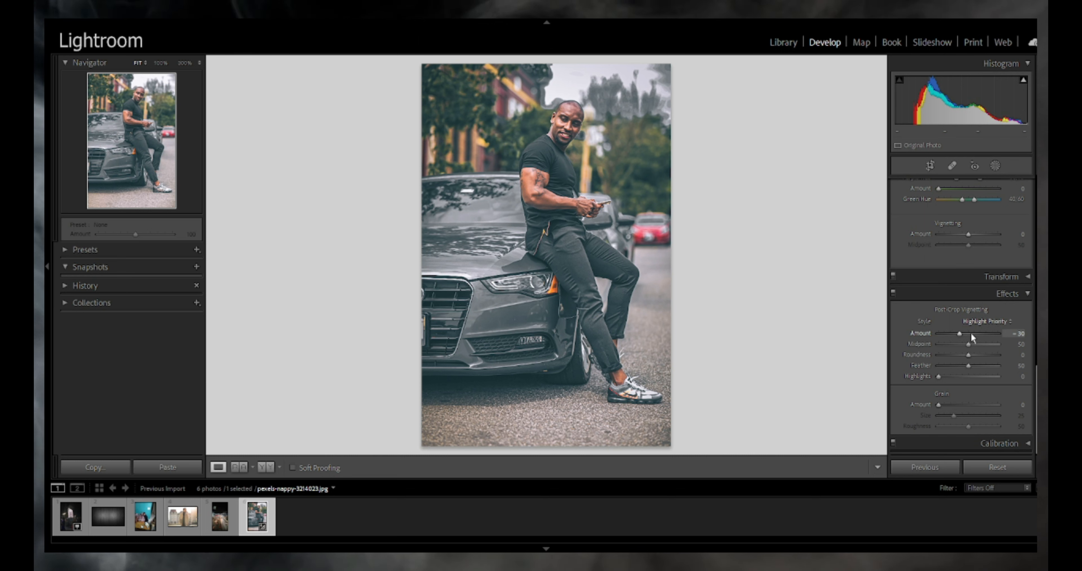
key(Down)
key(Down)
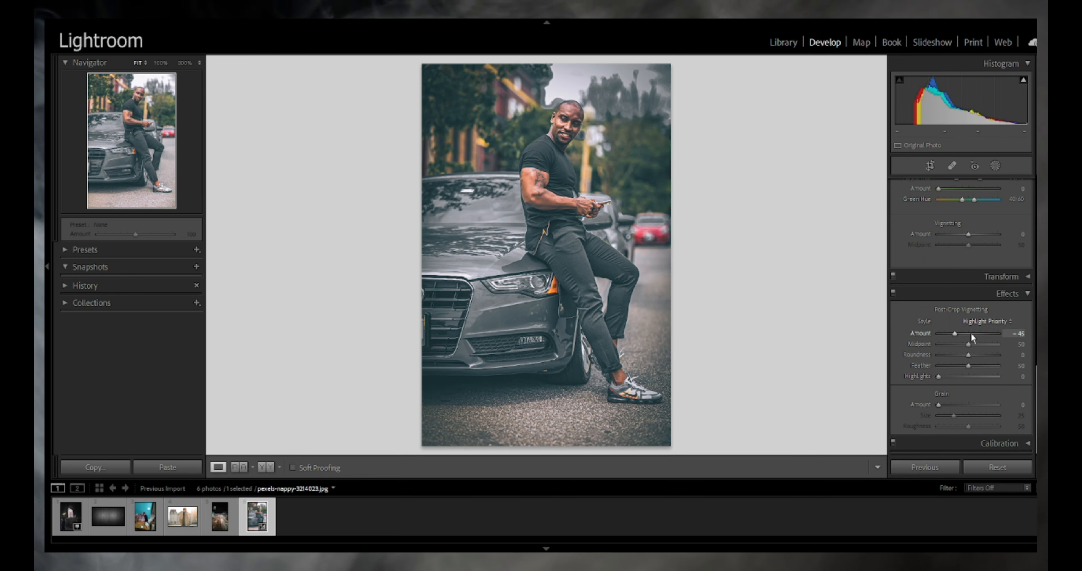
key(Down)
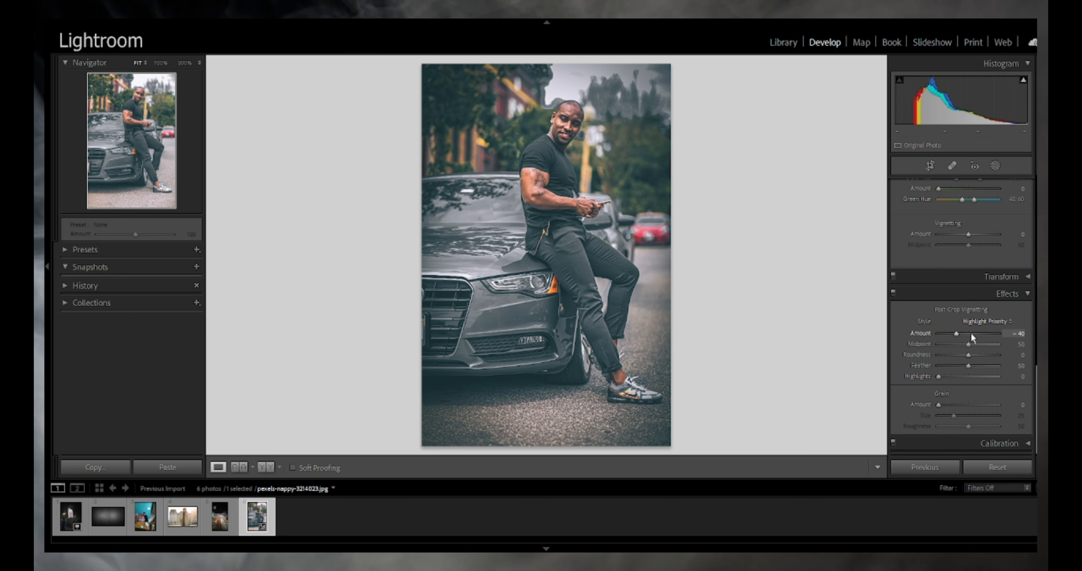
key(Up)
key(Up)
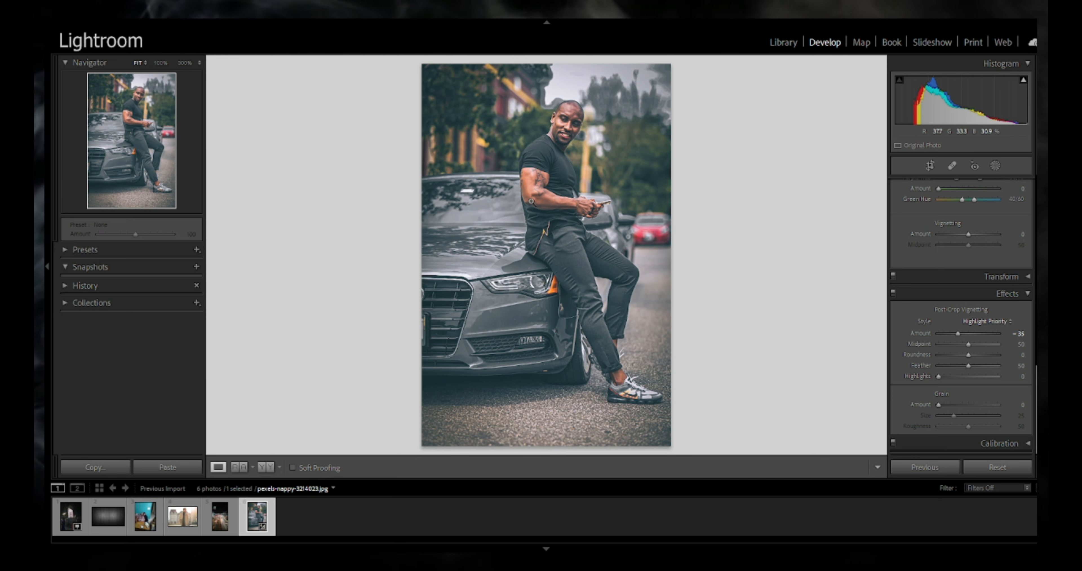
- Inspect the man's face at 100% zoom and return to the full view
click(530, 186)
drag(596, 121, 472, 354)
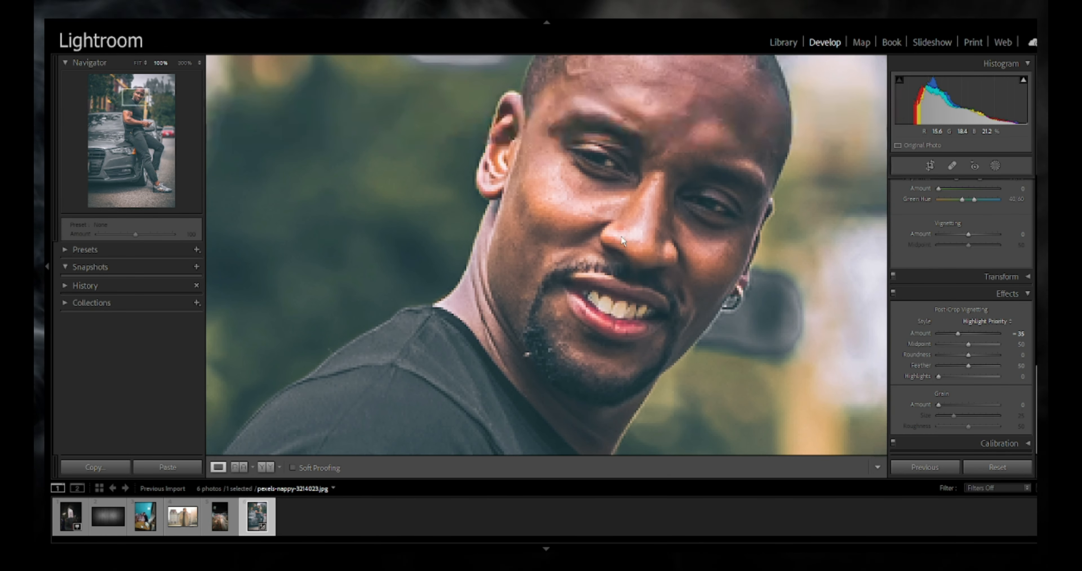
click(601, 240)
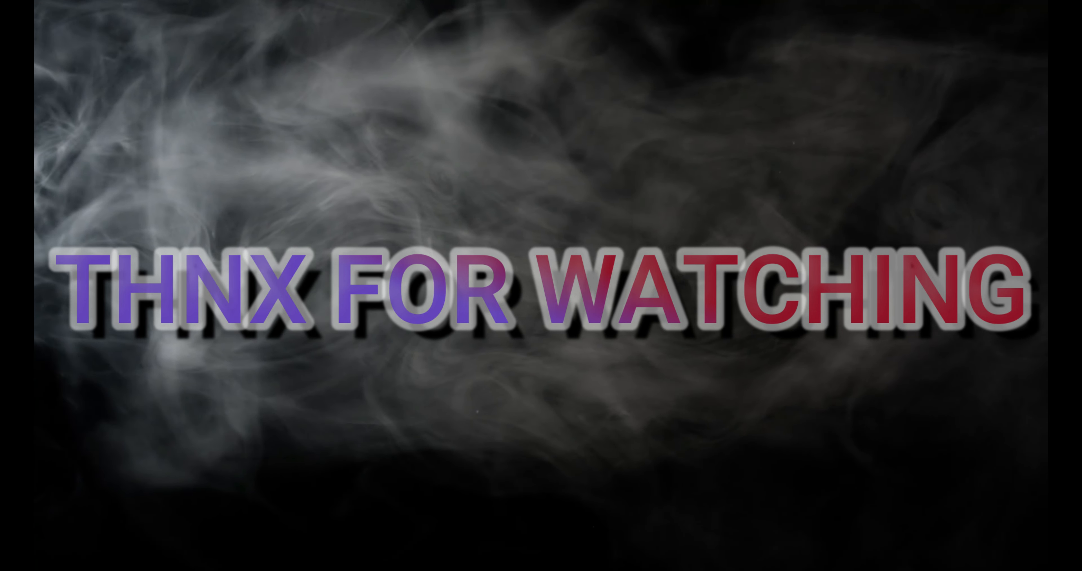